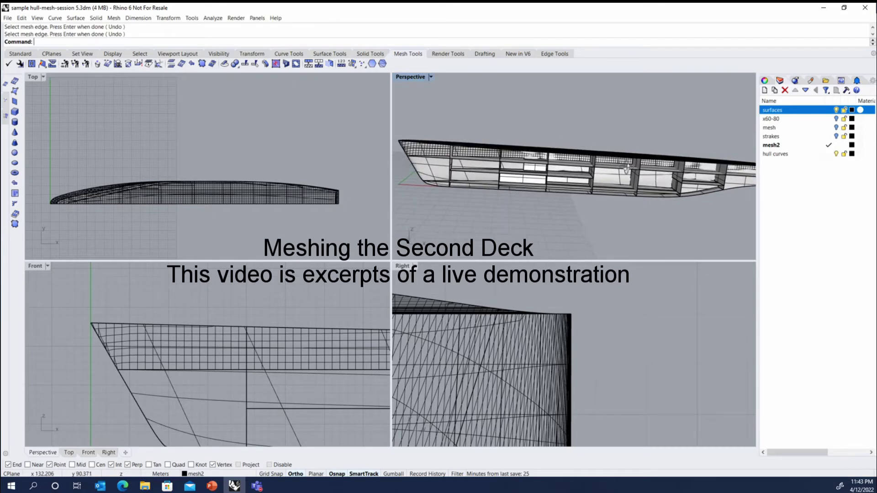
# - Select the mesh2 layer's objects and pick the deck mesh from the overlapping-object list
pyautogui.moveTo(627, 168); pyautogui.dragTo(589, 167, button='right')
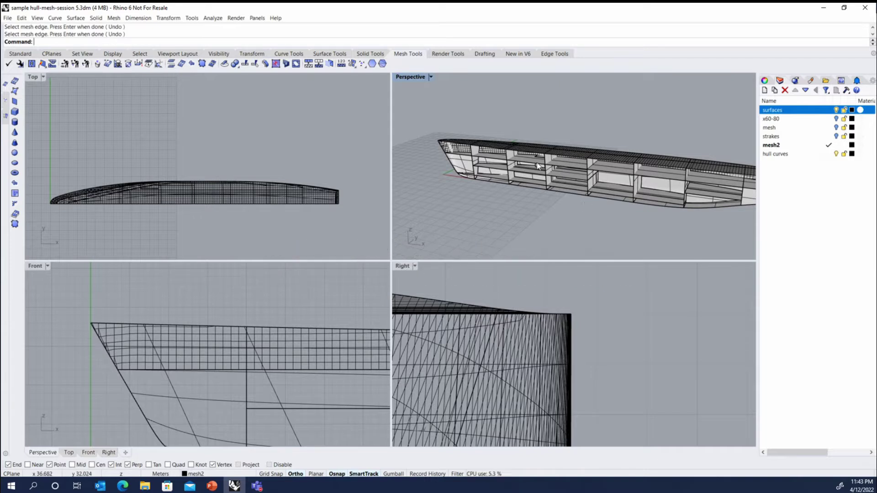
pyautogui.scroll(3, 508, 159)
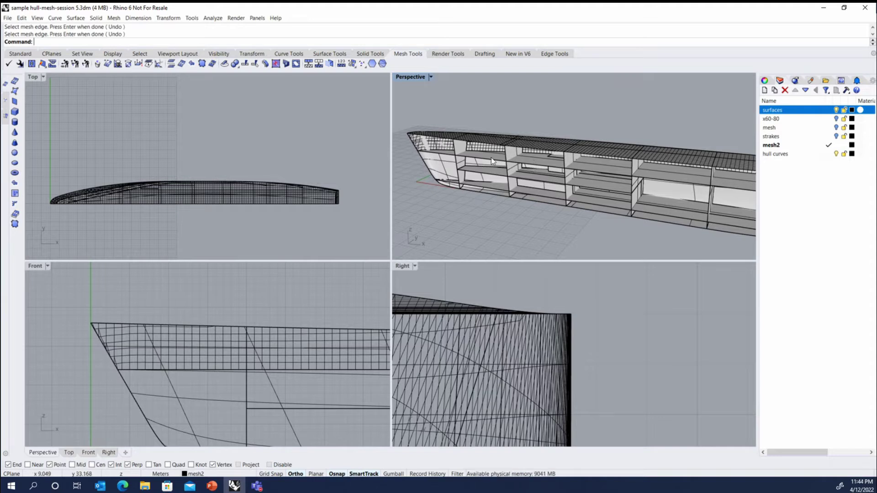
pyautogui.scroll(-3, 493, 160)
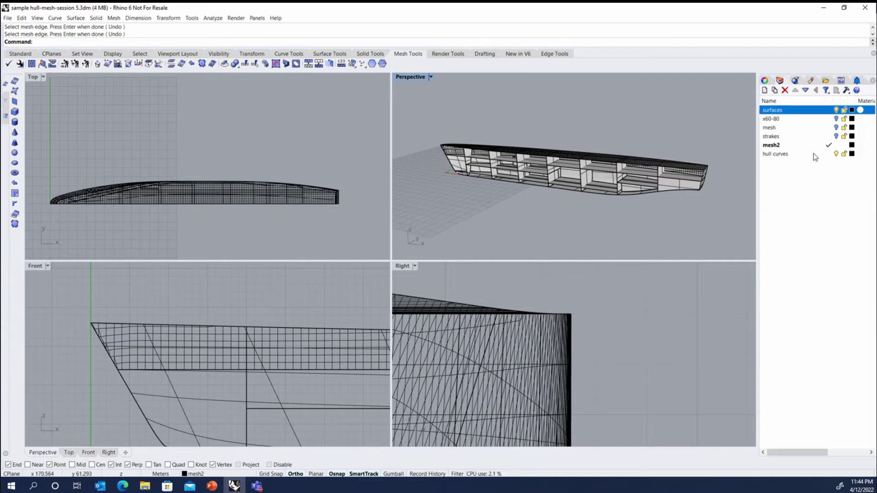
pyautogui.click(783, 147)
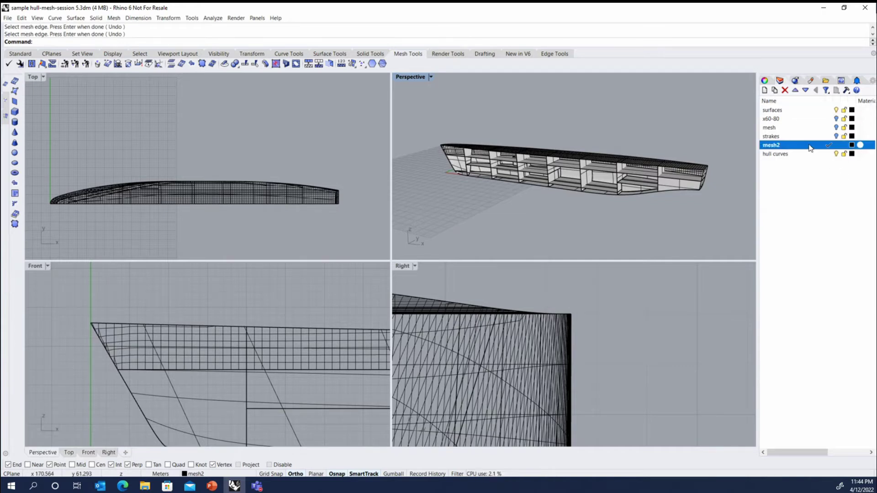
pyautogui.rightClick(774, 147)
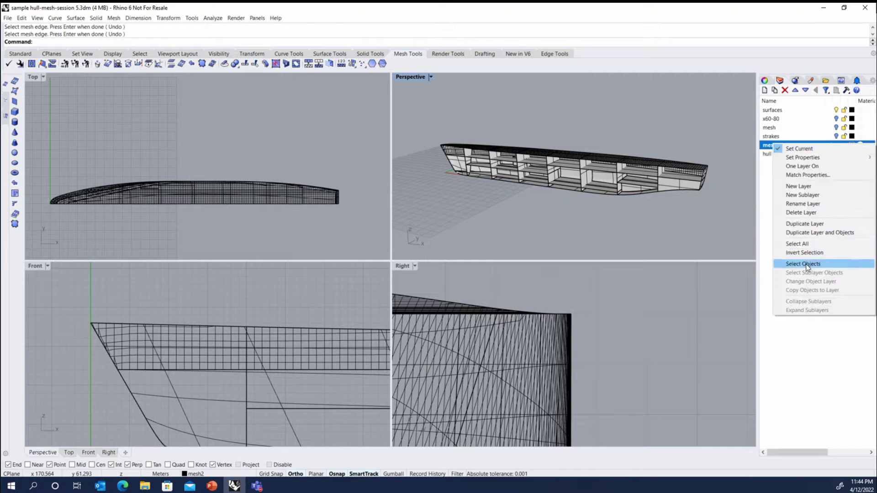
pyautogui.click(793, 266)
pyautogui.moveTo(612, 150)
pyautogui.mouseDown(button='right')
pyautogui.moveTo(626, 123)
pyautogui.moveTo(613, 149)
pyautogui.mouseUp(button='right')
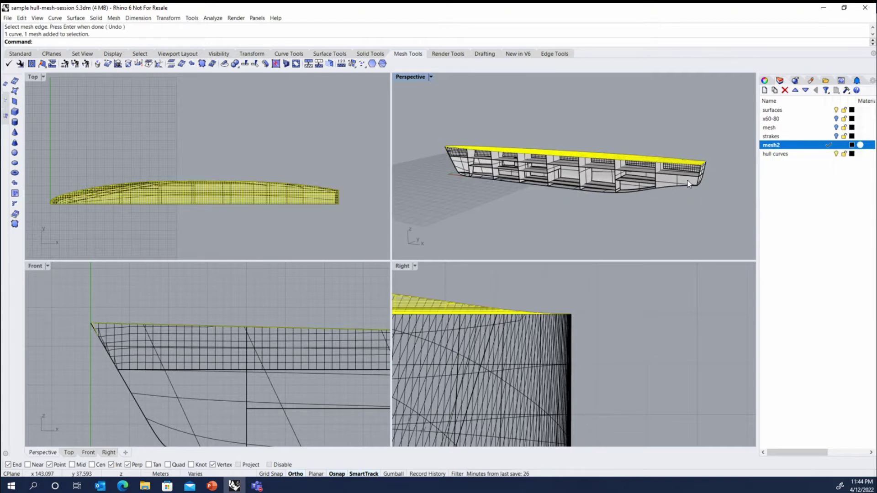
pyautogui.scroll(5, 656, 105)
pyautogui.click(656, 110)
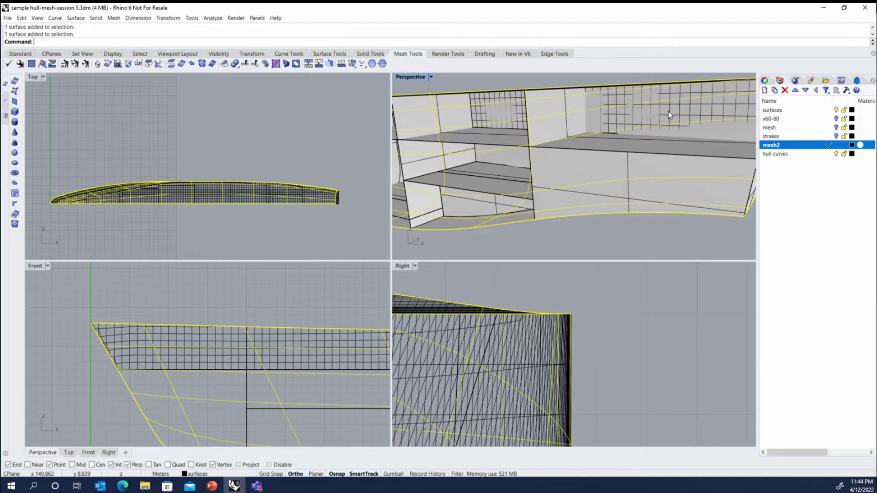
pyautogui.click(668, 112)
pyautogui.click(681, 111)
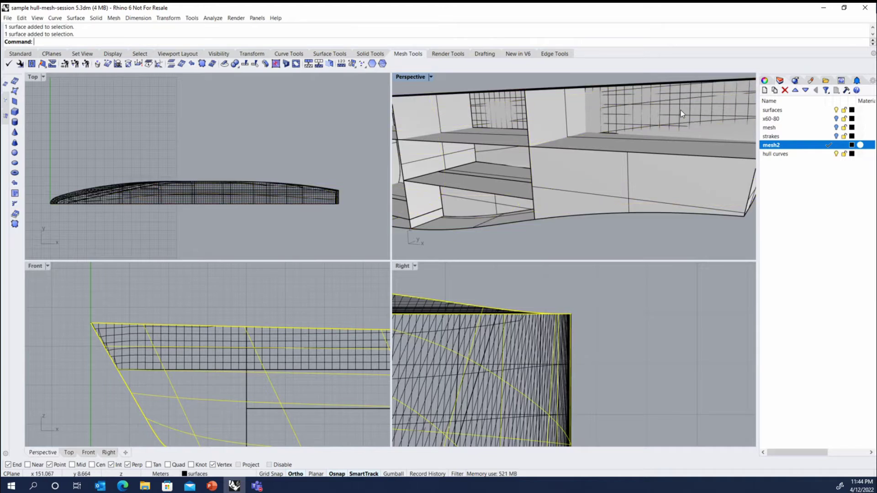
pyautogui.click(699, 140)
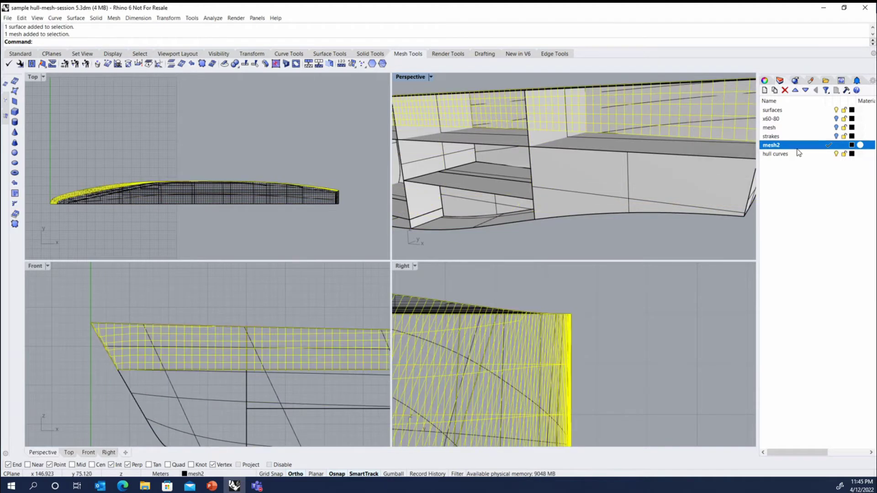
# - Assign the deck mesh to the mesh2 layer in Properties and make mesh2 current
pyautogui.click(765, 80)
pyautogui.click(837, 152)
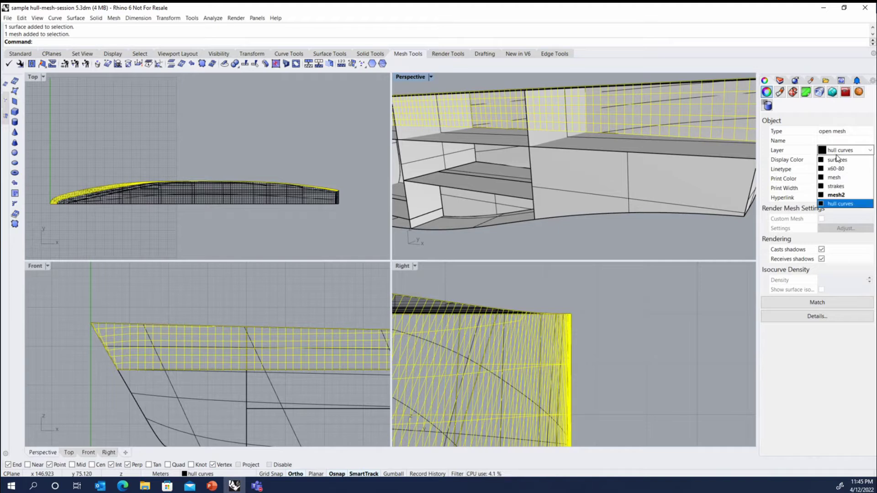
pyautogui.click(839, 197)
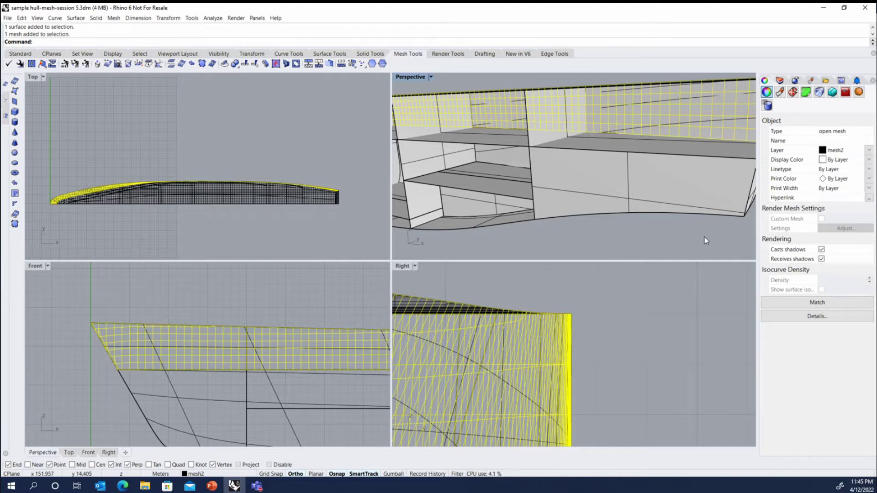
pyautogui.click(705, 237)
pyautogui.click(779, 82)
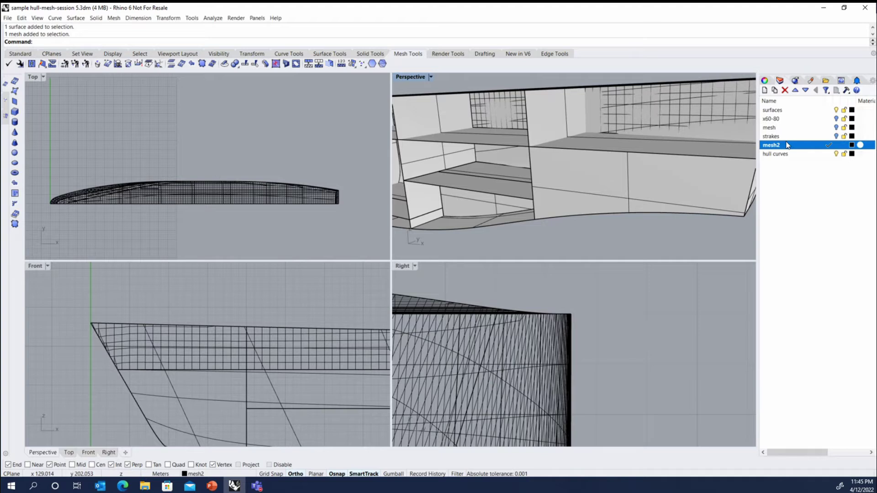
pyautogui.click(785, 146)
# - Add a parent layer 'New Meshes' holding mesh2, renamed to 'hull'
pyautogui.press('Return')
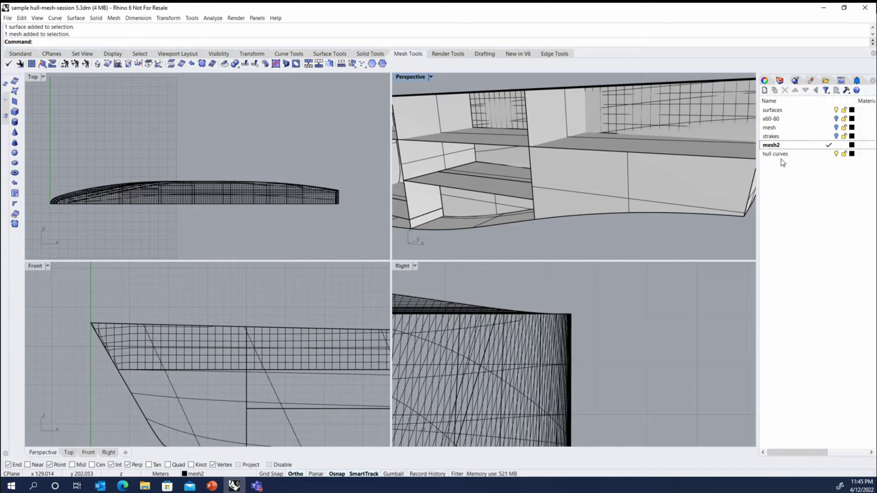
pyautogui.click(765, 90)
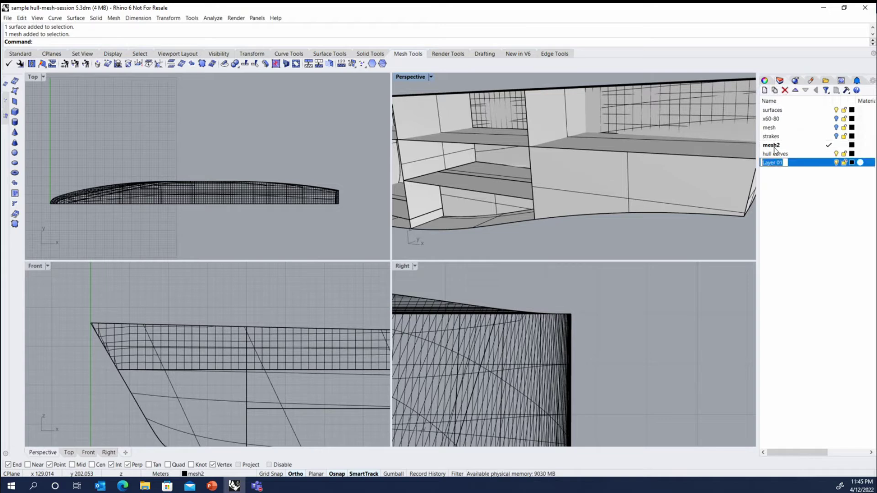
pyautogui.click(775, 146)
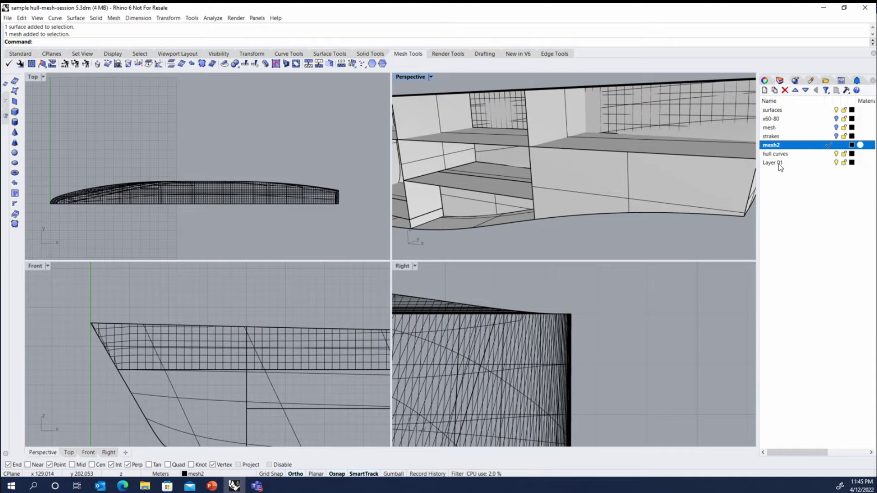
pyautogui.moveTo(777, 146); pyautogui.dragTo(779, 163)
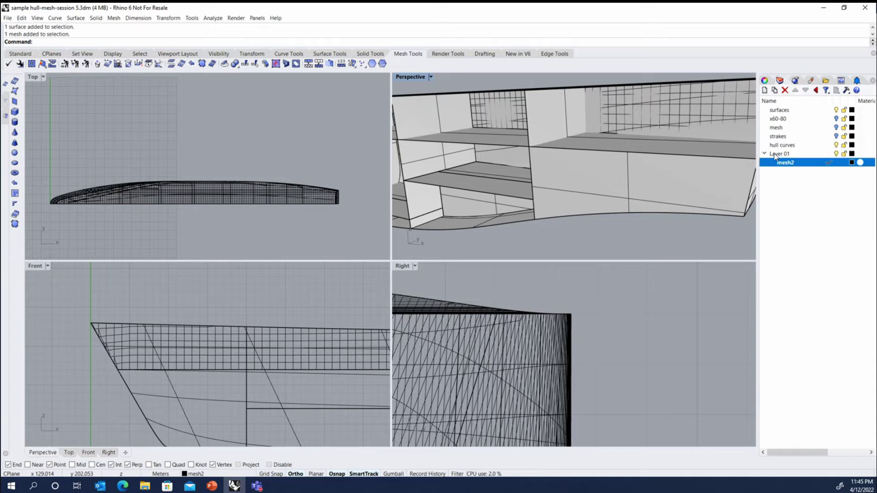
pyautogui.doubleClick(776, 154)
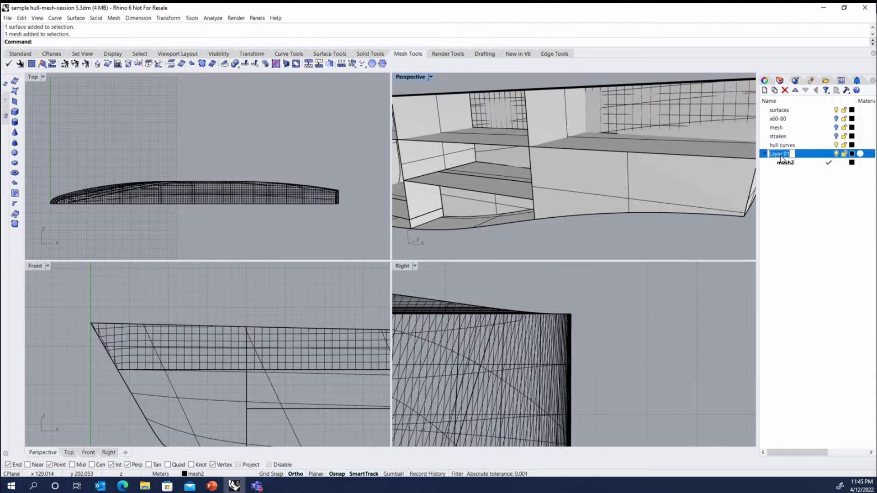
pyautogui.write('New Meshes')
pyautogui.press('Return')
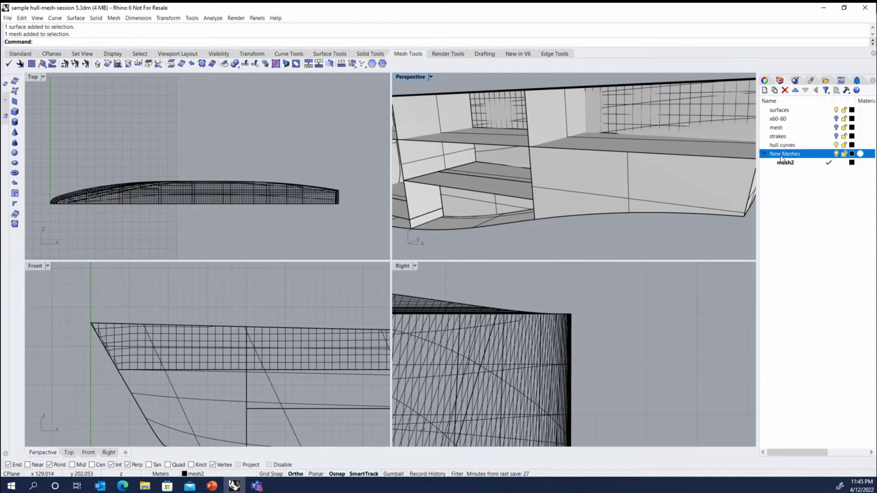
pyautogui.doubleClick(786, 163)
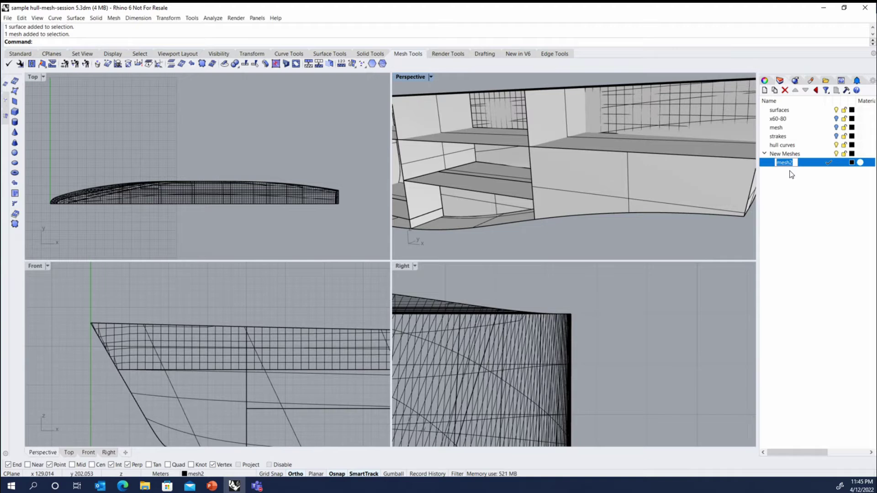
pyautogui.write('hull')
pyautogui.press('Return')
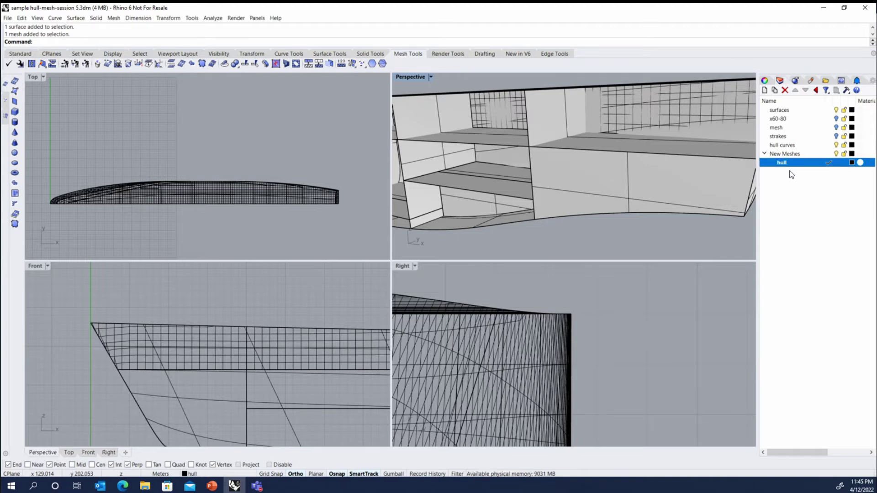
# - Add 'decks' and 'bulkheads' sublayers under New Meshes
pyautogui.click(764, 90)
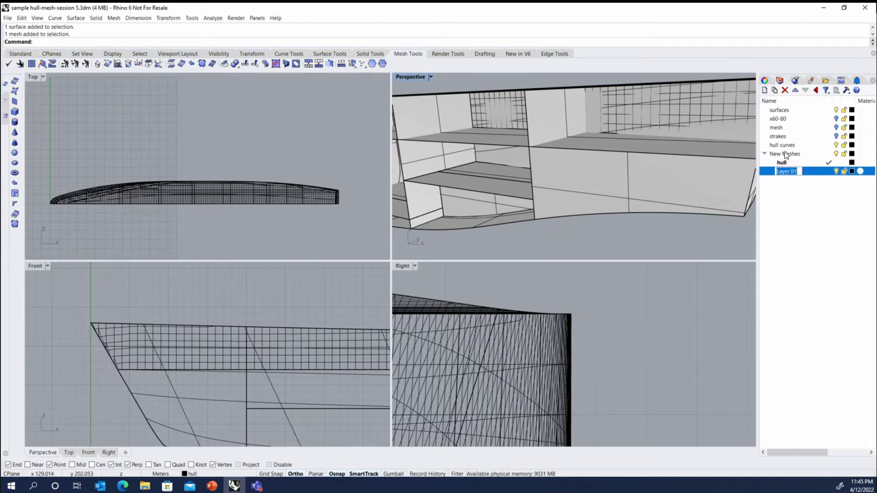
pyautogui.write('decks')
pyautogui.press('Return')
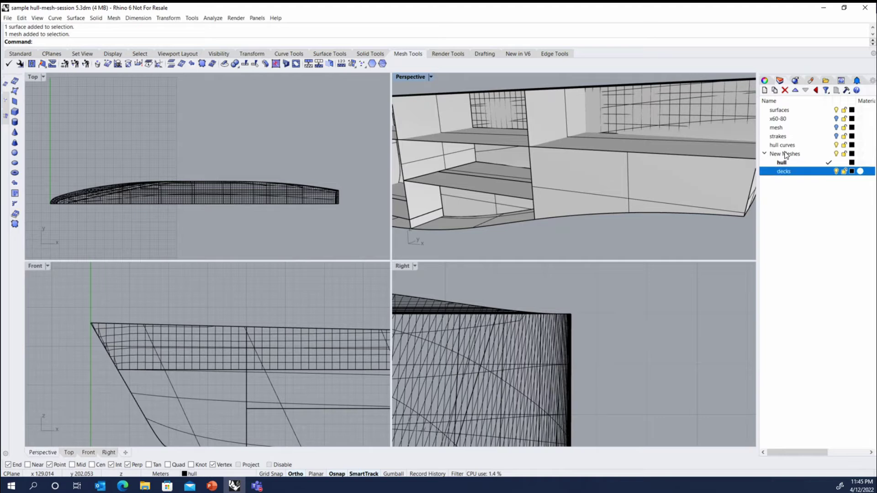
pyautogui.click(765, 90)
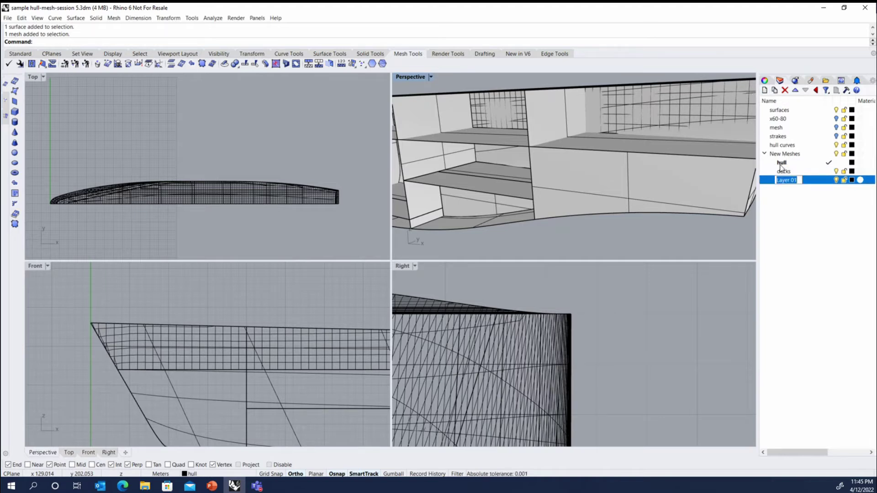
pyautogui.write('bulkheads')
pyautogui.press('Return')
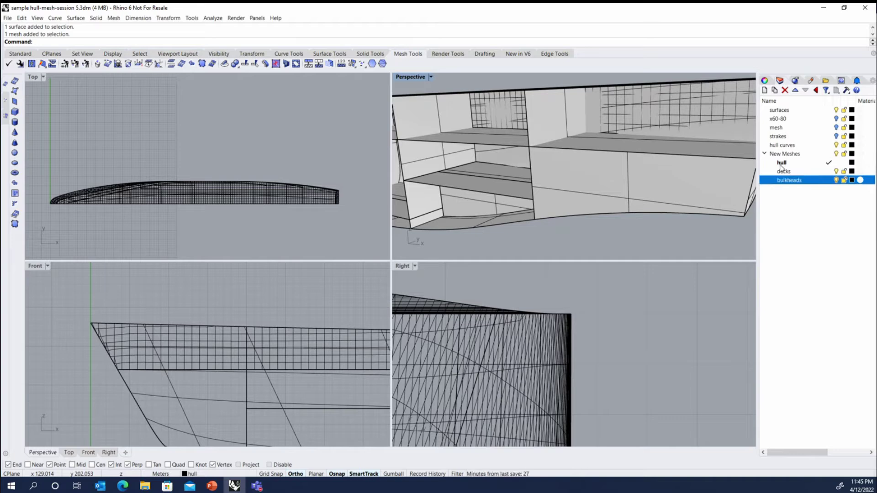
# - Pick the hull mesh from the overlapping objects and move it onto the hull layer
pyautogui.click(689, 115)
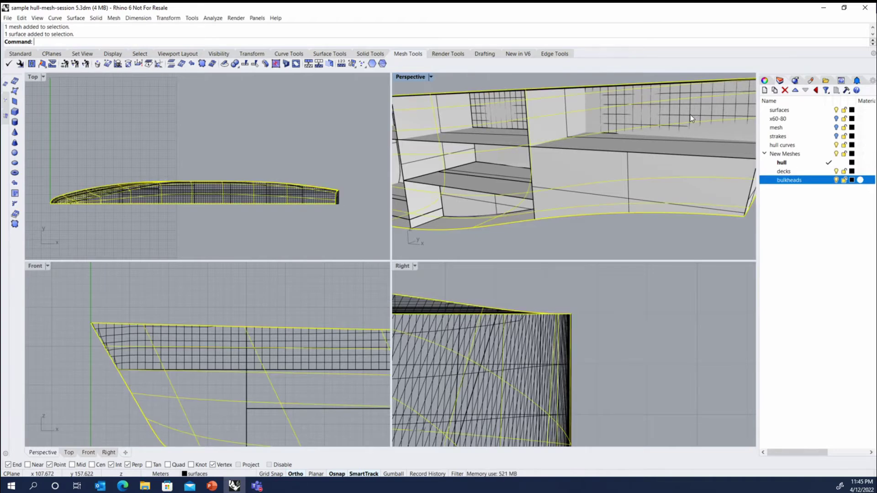
pyautogui.moveTo(608, 99); pyautogui.dragTo(600, 144, button='right')
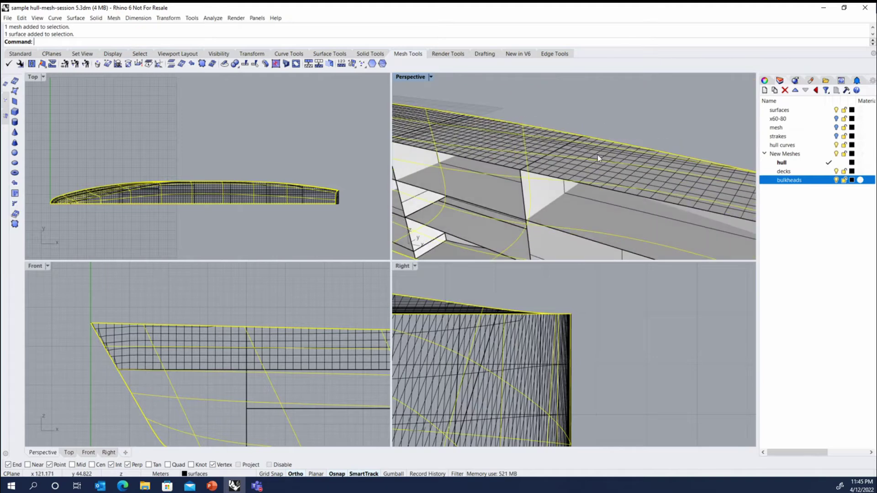
pyautogui.click(598, 155)
pyautogui.click(634, 182)
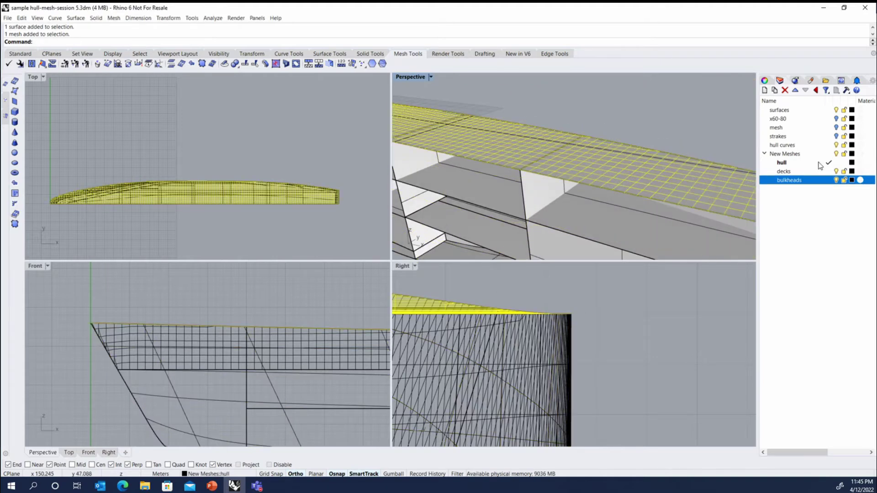
pyautogui.click(765, 80)
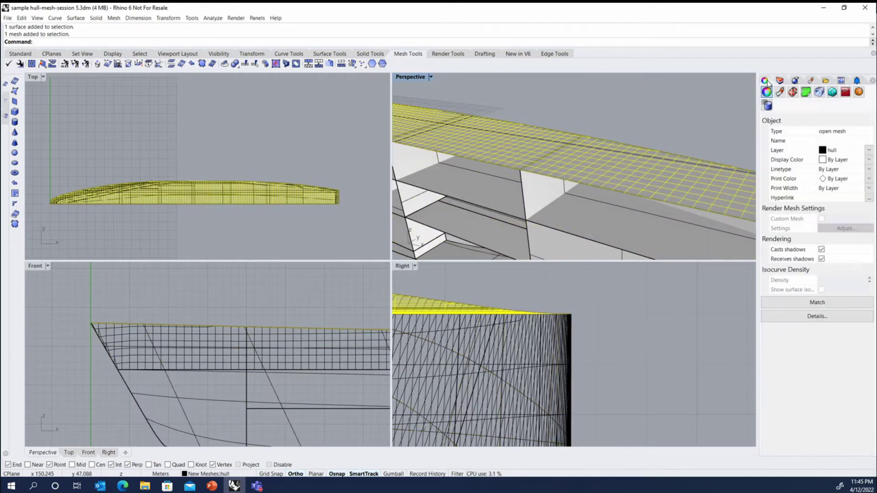
pyautogui.click(829, 150)
pyautogui.click(840, 219)
pyautogui.press('Escape')
# - Make decks the current layer and turn off the hull layer
pyautogui.click(779, 80)
pyautogui.scroll(-3, 676, 132)
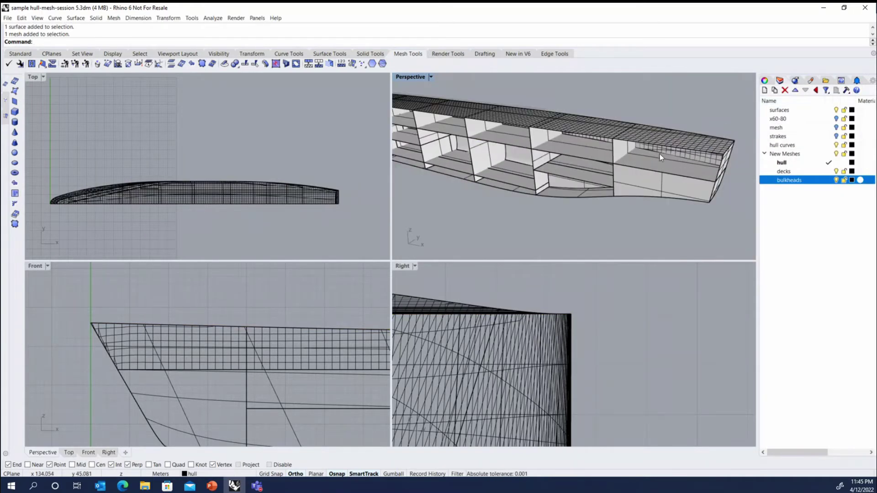
pyautogui.scroll(-1, 640, 155)
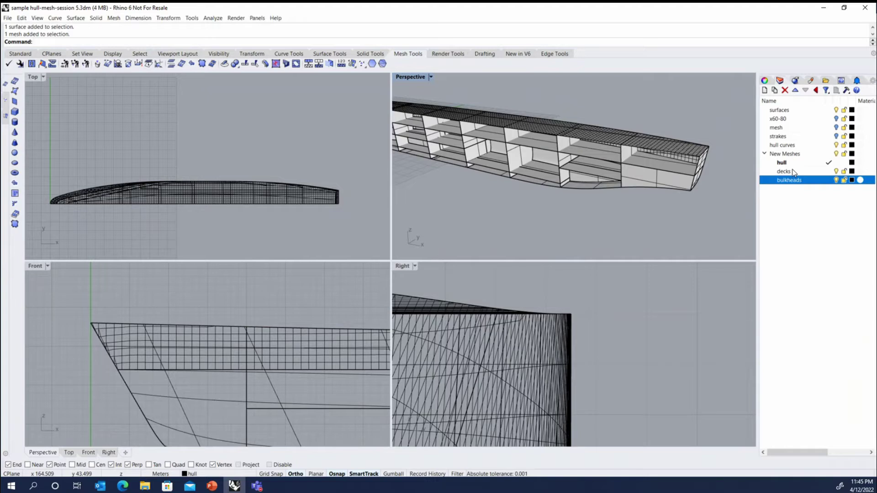
pyautogui.click(830, 172)
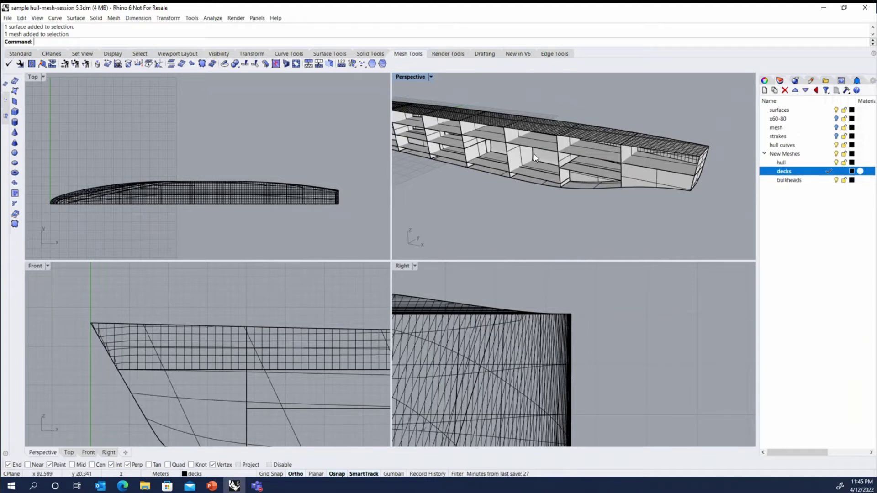
pyautogui.click(837, 163)
# - With the decks layer picked, select the three deck surfaces inside the hull
pyautogui.moveTo(682, 152); pyautogui.dragTo(714, 152, button='right')
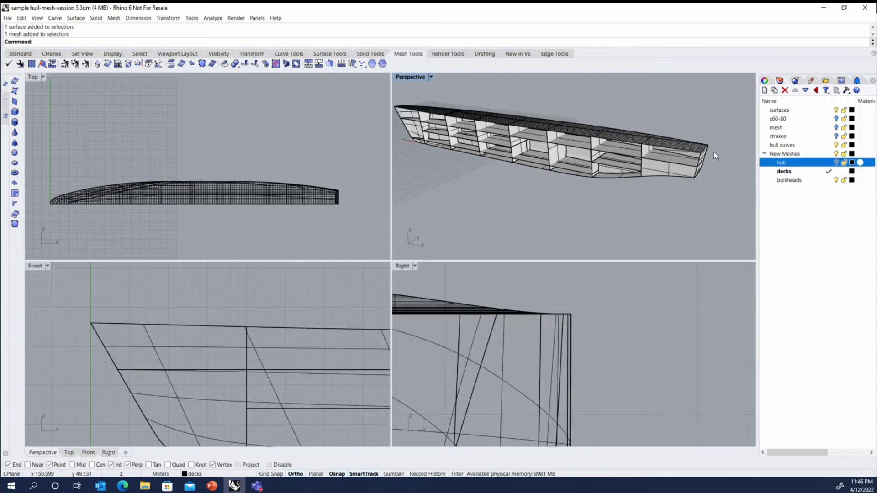
pyautogui.click(787, 172)
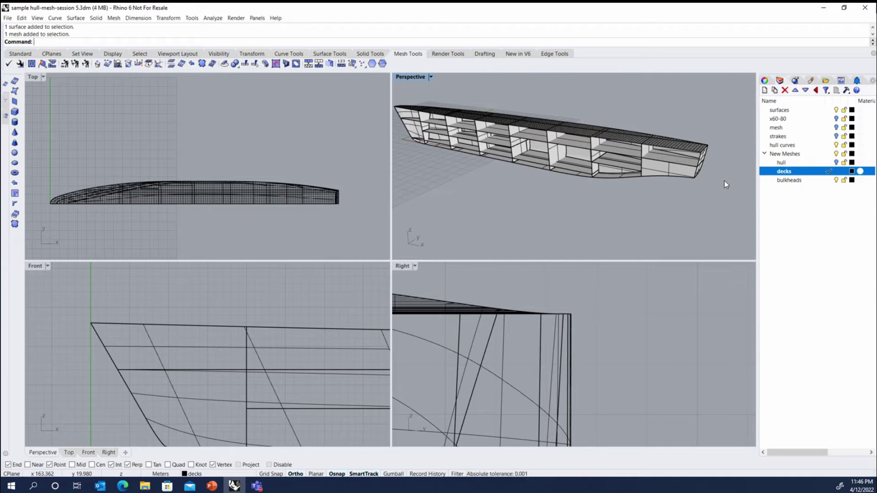
pyautogui.scroll(3, 536, 149)
pyautogui.click(537, 149)
pyautogui.keyDown('shift'); pyautogui.click(544, 168); pyautogui.keyUp('shift')
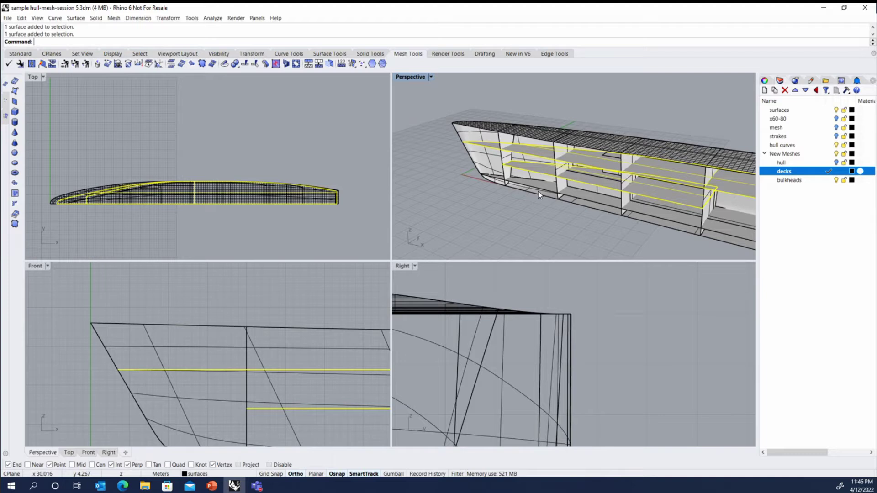
pyautogui.keyDown('shift'); pyautogui.click(536, 183); pyautogui.keyUp('shift')
pyautogui.scroll(-3, 537, 182)
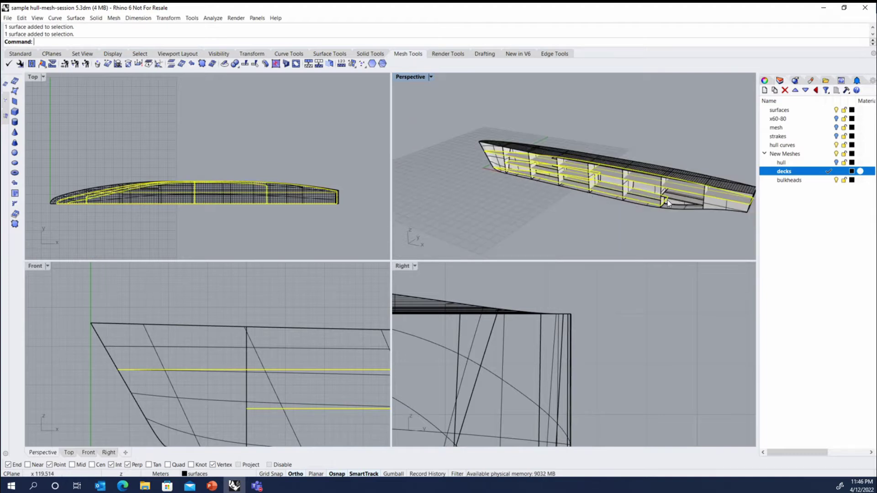
pyautogui.scroll(3, 667, 200)
pyautogui.scroll(-3, 566, 160)
pyautogui.scroll(2, 617, 183)
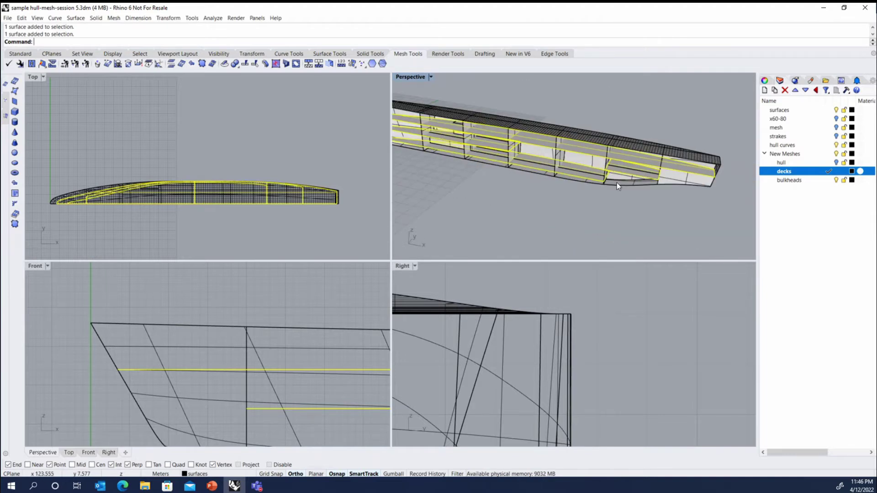
pyautogui.scroll(-3, 616, 183)
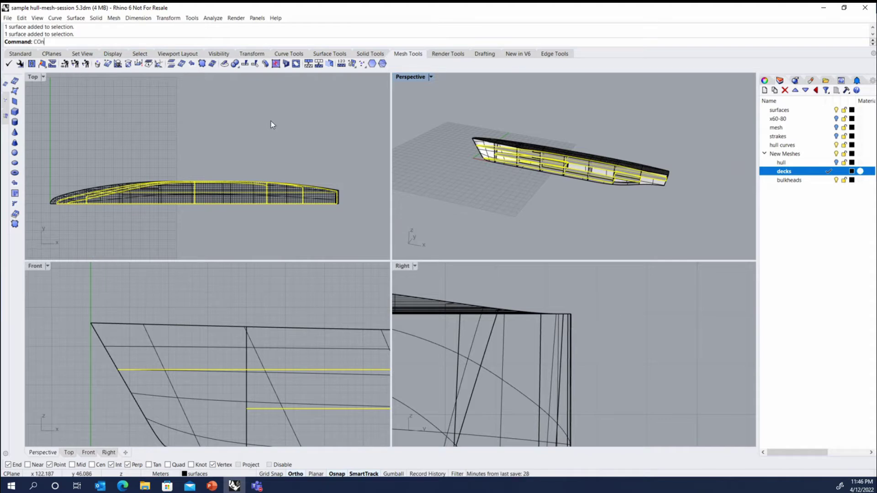
# - Contour the decks along the hull's length from base 0,0 at 1 m spacing
pyautogui.write('tour')
pyautogui.press('Return')
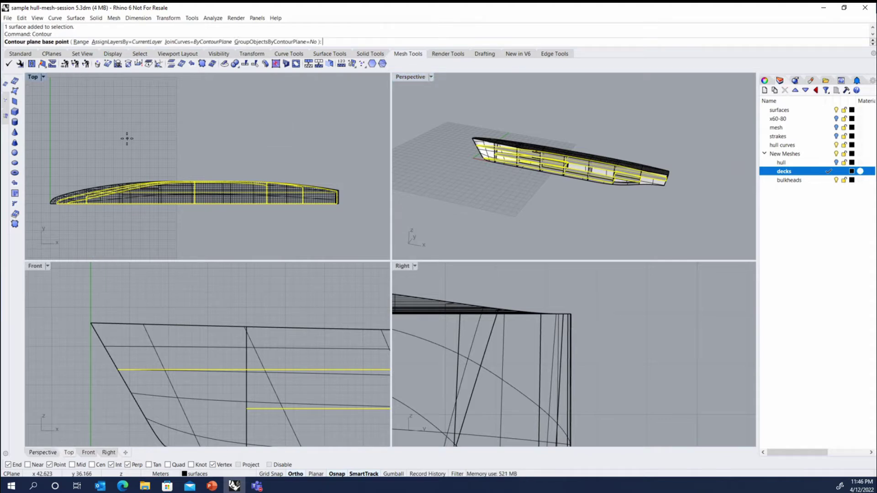
pyautogui.write('0,0')
pyautogui.press('Return')
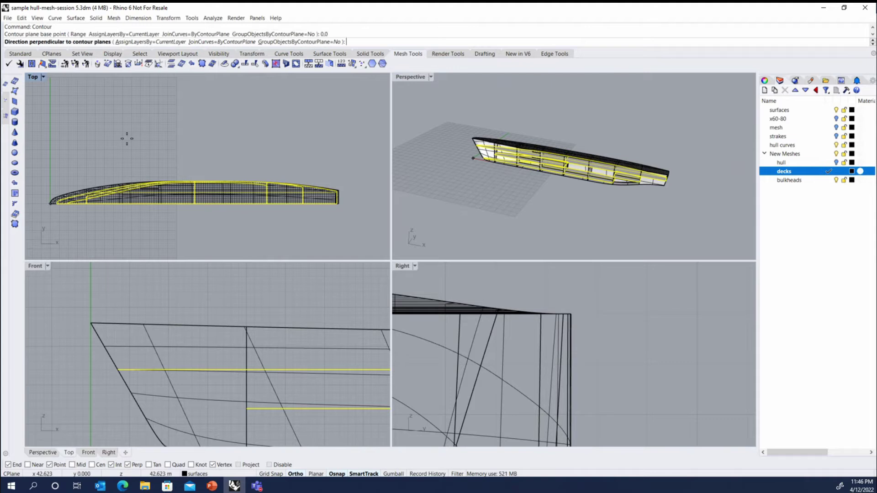
pyautogui.click(366, 209)
pyautogui.write('1')
pyautogui.press('Return')
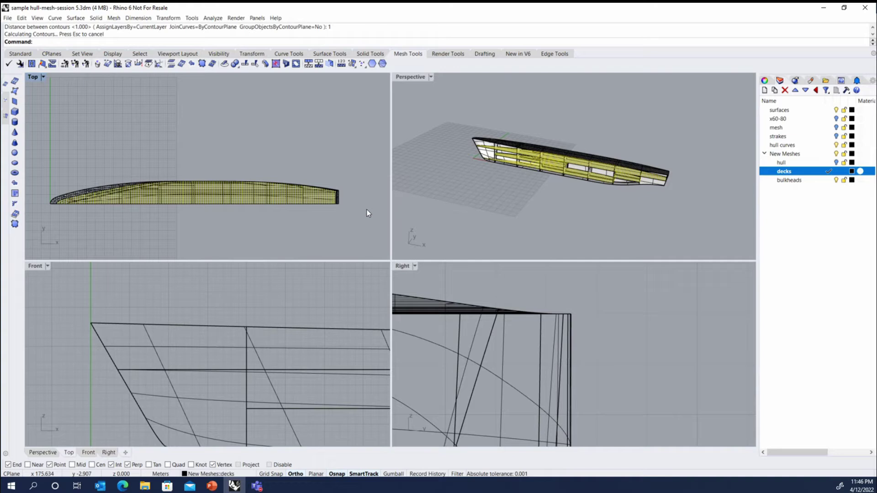
# - Repeat Contour across the hull's width from base 0,0 at 1 m spacing
pyautogui.press('Return')
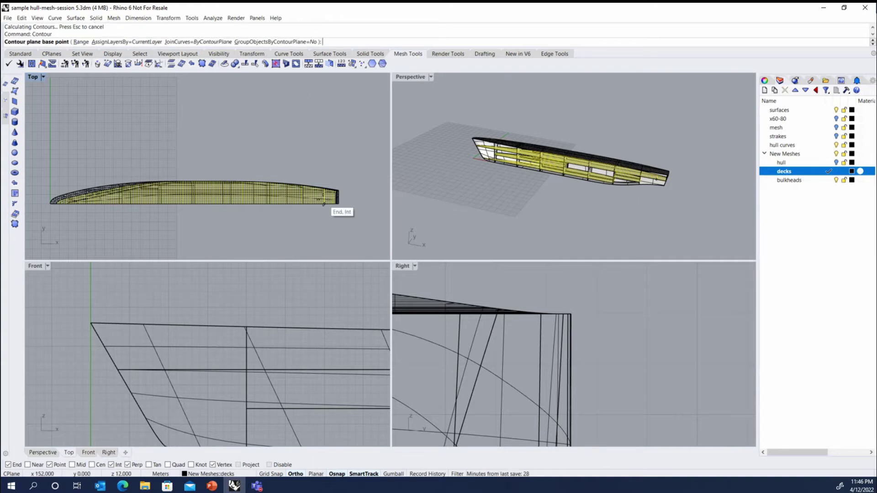
pyautogui.write('0,0')
pyautogui.press('Return')
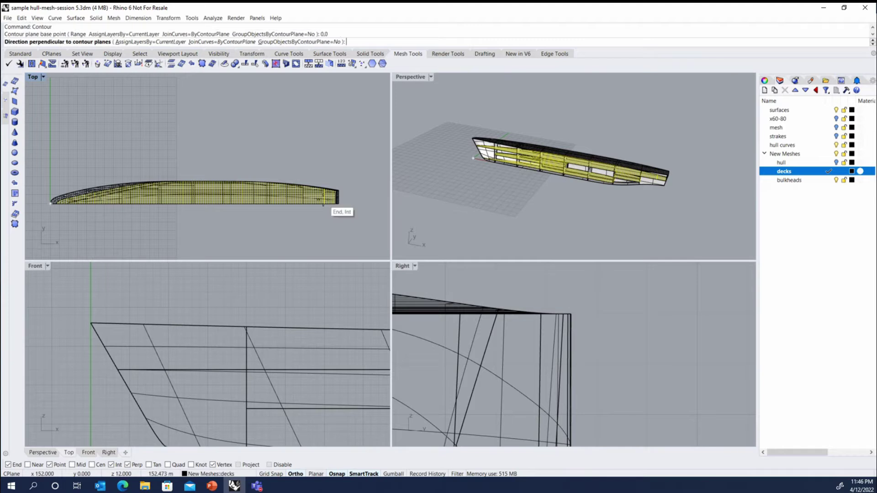
pyautogui.click(56, 128)
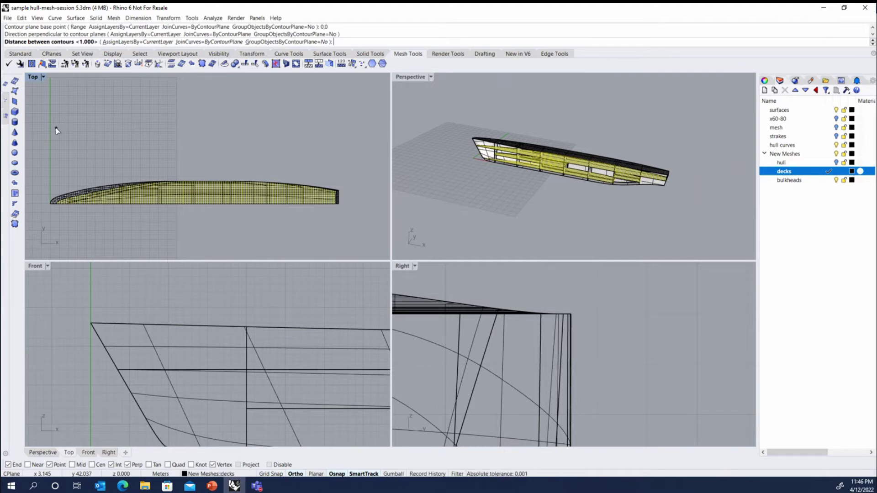
pyautogui.press('Return')
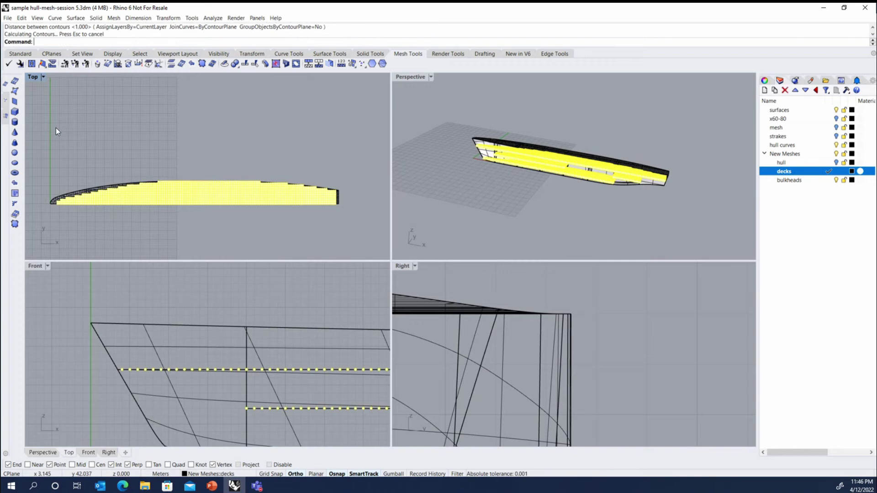
pyautogui.click(505, 180)
pyautogui.scroll(5, 552, 162)
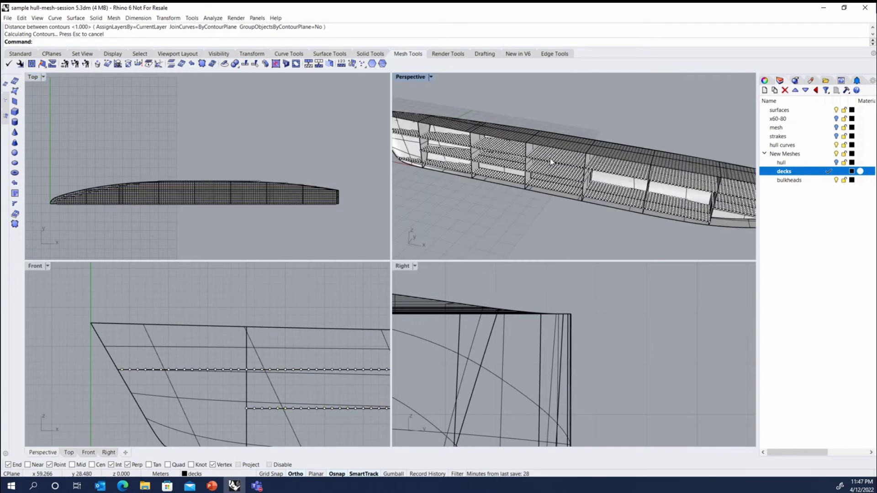
pyautogui.scroll(-5, 539, 157)
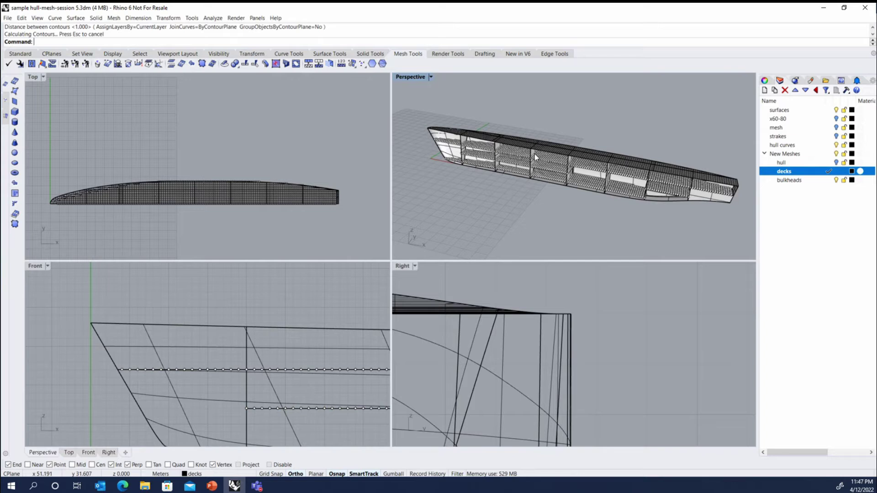
pyautogui.scroll(2, 598, 140)
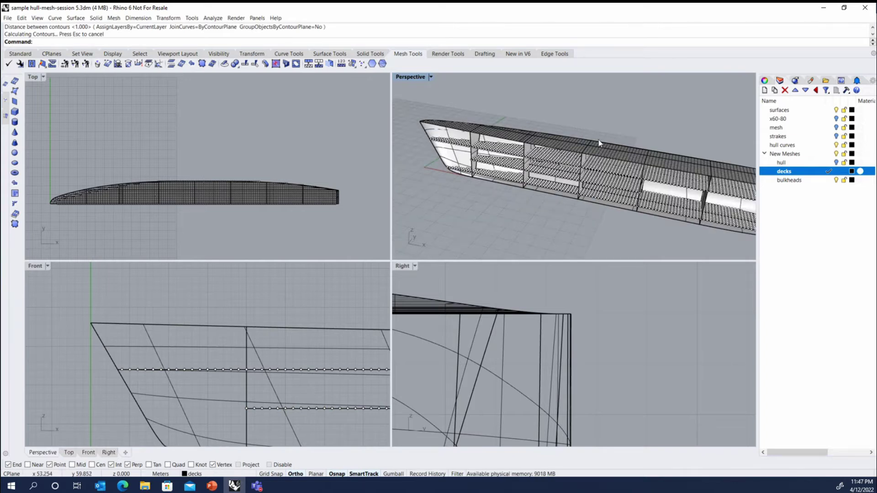
pyautogui.scroll(4, 505, 125)
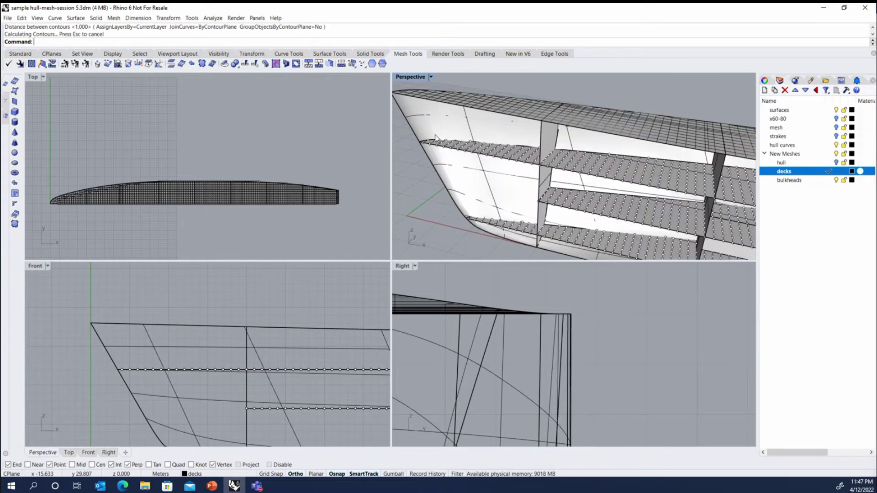
pyautogui.scroll(-3, 521, 145)
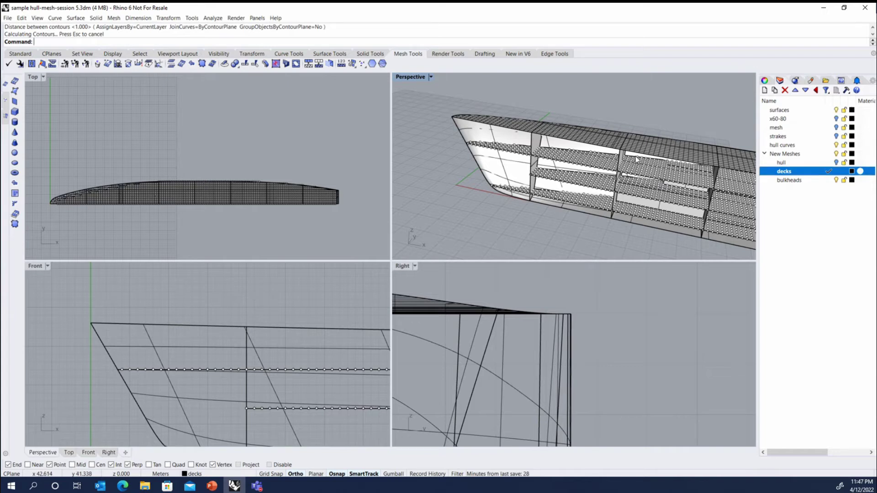
pyautogui.scroll(5, 550, 163)
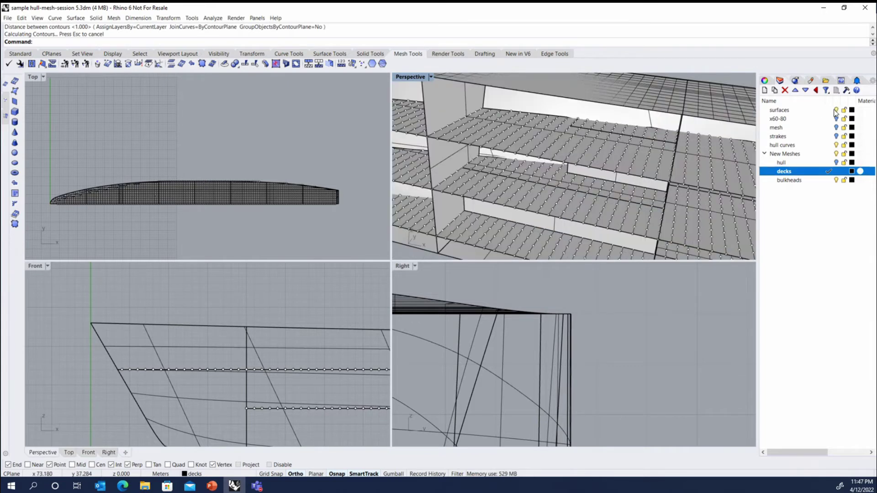
# - Hide the surfaces layer and window-select the lower two decks' points and contour curves
pyautogui.click(836, 110)
pyautogui.scroll(-5, 618, 125)
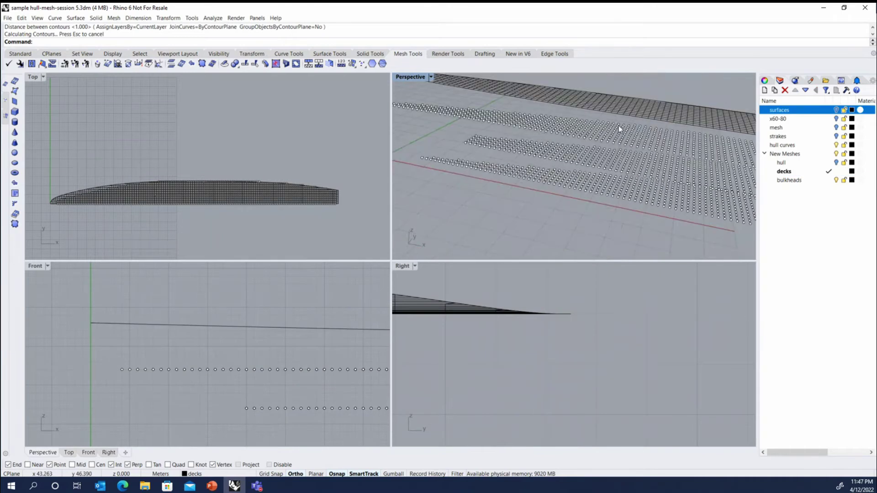
pyautogui.scroll(-1, 616, 125)
pyautogui.scroll(-5, 647, 289)
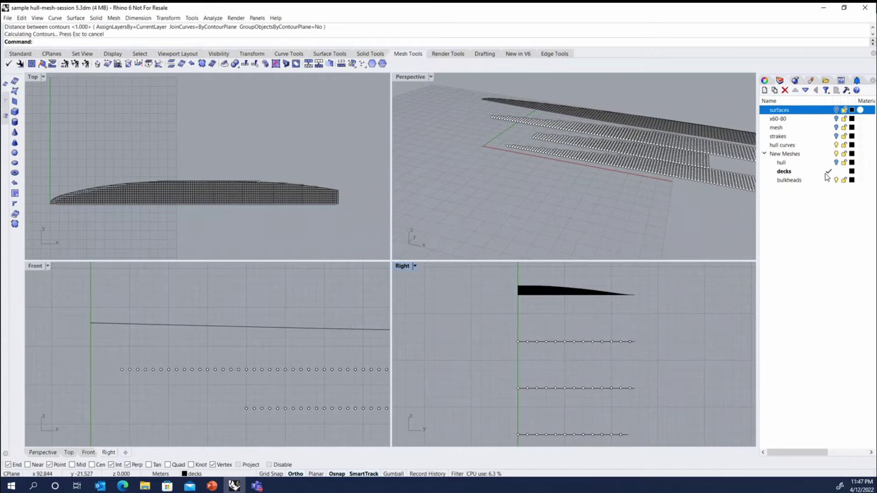
pyautogui.scroll(-5, 517, 315)
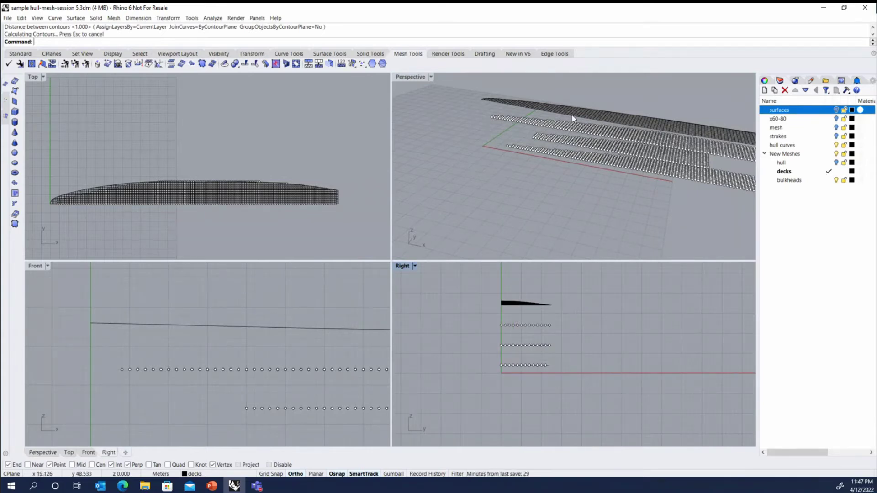
pyautogui.moveTo(572, 116); pyautogui.dragTo(640, 172, button='right')
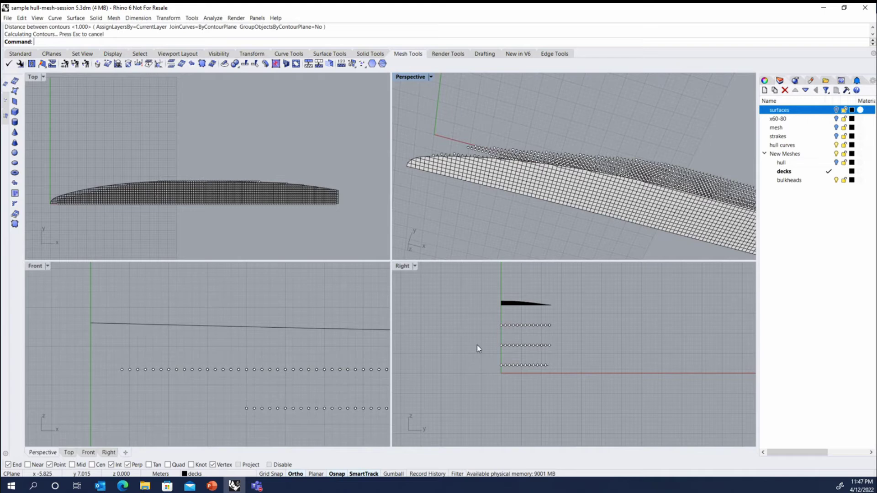
pyautogui.moveTo(469, 338); pyautogui.dragTo(618, 382)
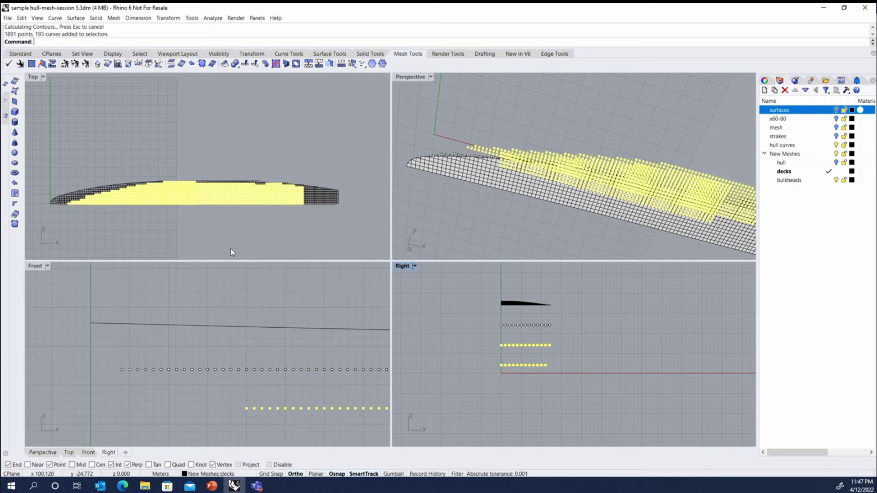
# - Group the selected lower-deck points and curves and hide them
pyautogui.click(20, 54)
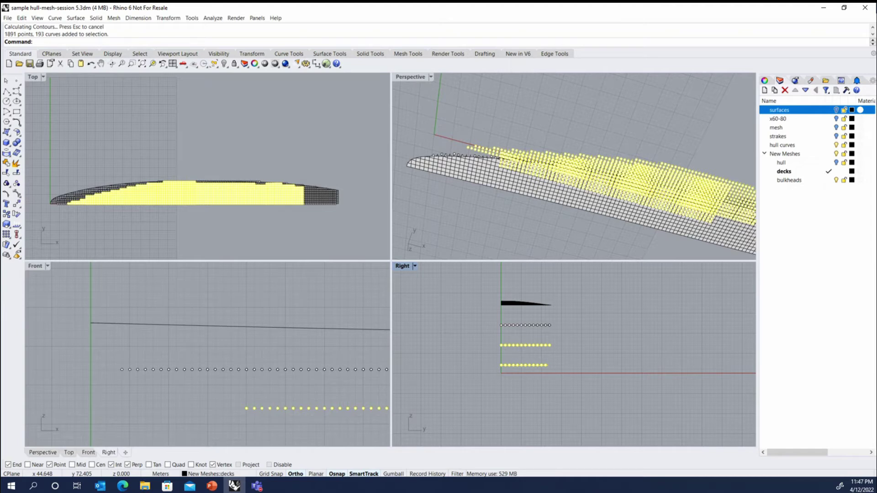
pyautogui.click(7, 183)
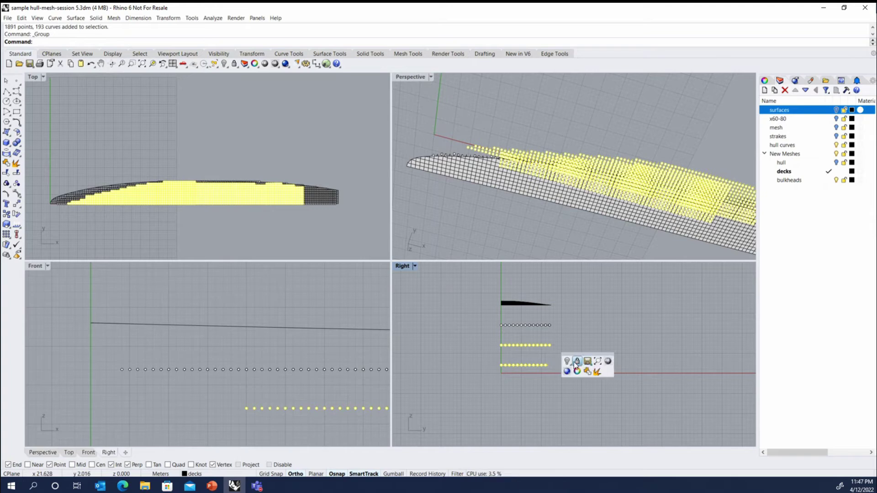
pyautogui.click(587, 363)
# - Select the new decks mesh and hide it
pyautogui.click(508, 305)
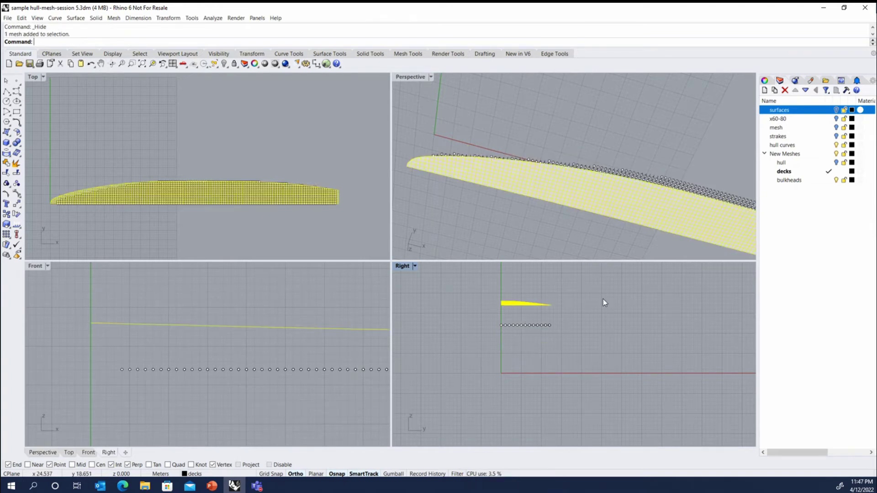
pyautogui.middleClick(591, 299)
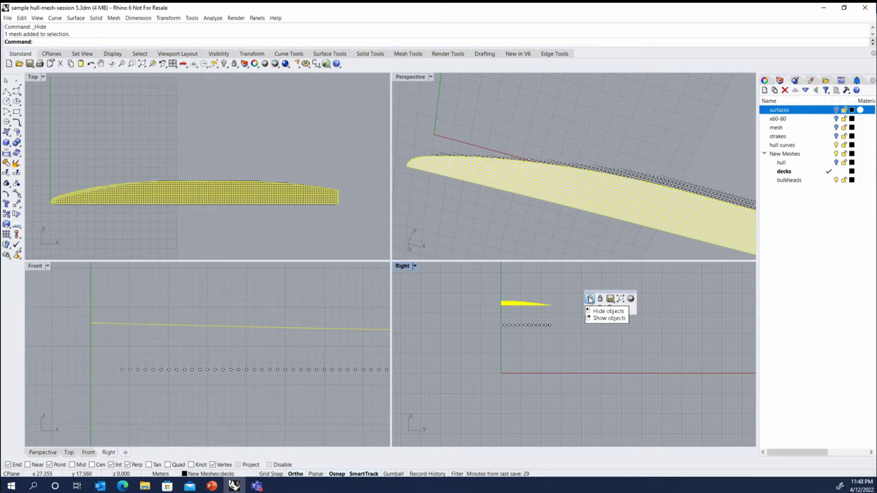
pyautogui.click(590, 299)
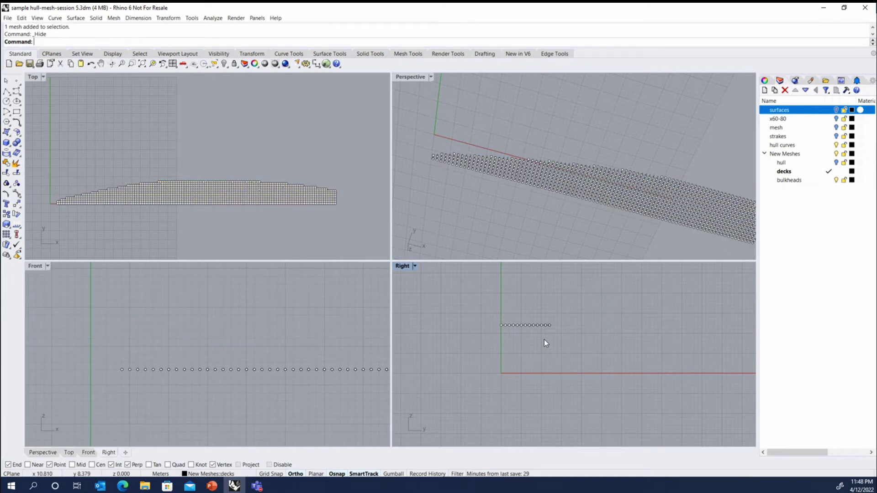
# - Turn the surfaces layer back on and select a hull surface near the deck
pyautogui.scroll(4, 561, 152)
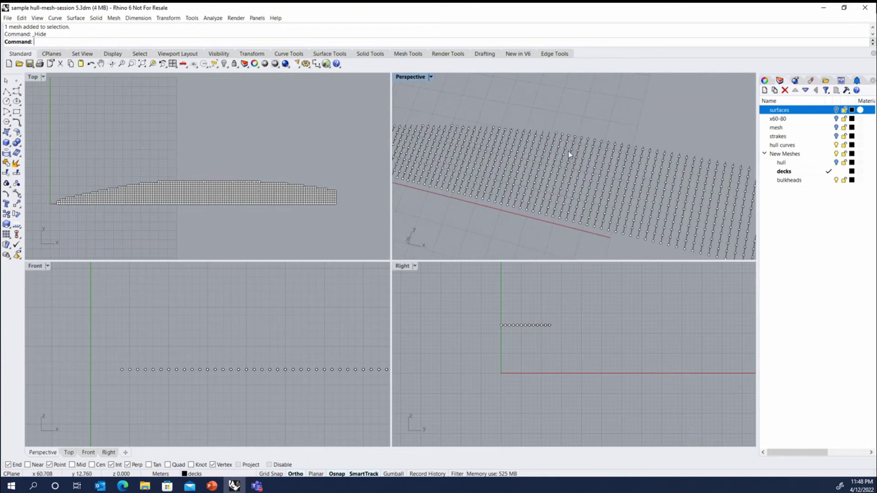
pyautogui.click(837, 110)
pyautogui.scroll(3, 640, 123)
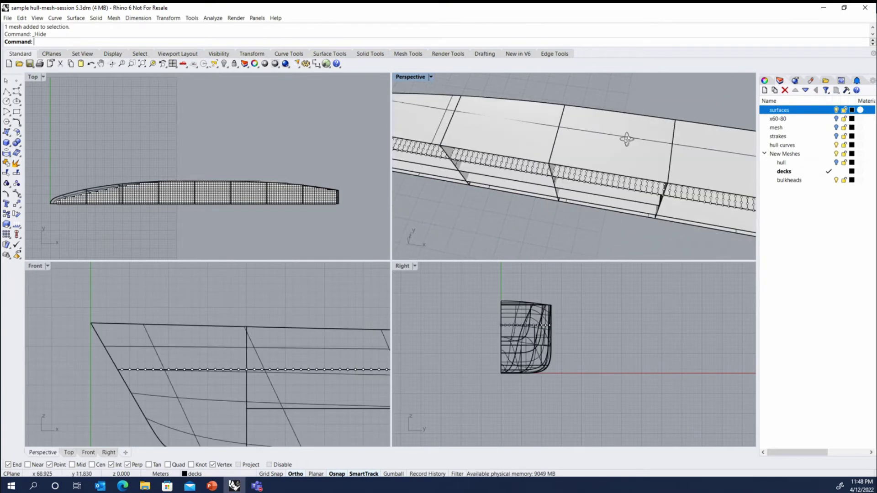
pyautogui.scroll(3, 618, 135)
pyautogui.click(612, 135)
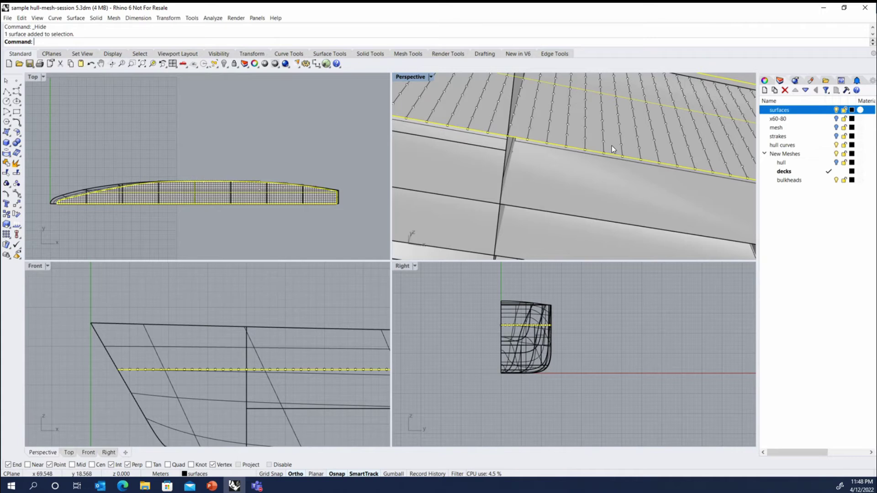
pyautogui.scroll(-3, 634, 146)
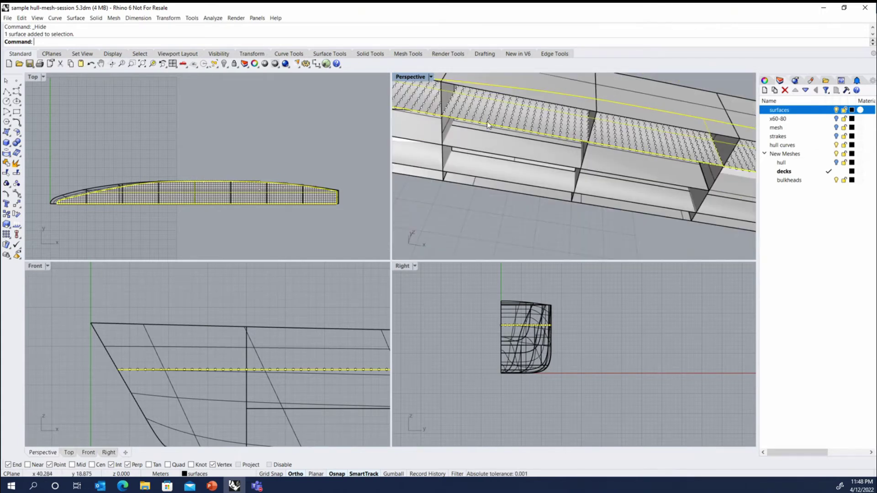
pyautogui.scroll(-2, 488, 125)
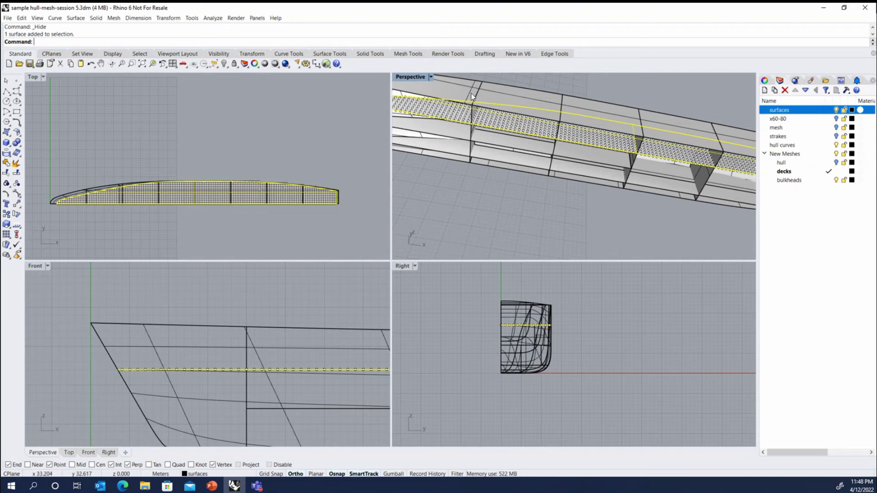
pyautogui.scroll(-1, 567, 172)
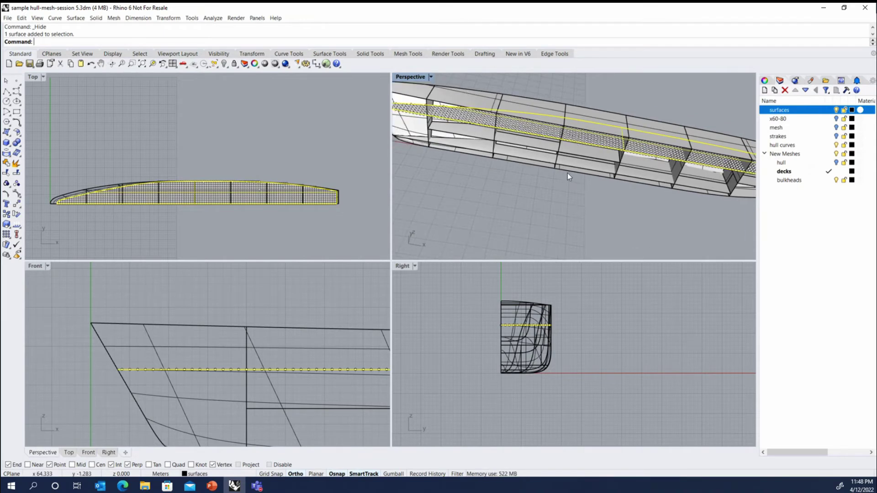
pyautogui.scroll(-1, 567, 173)
# - Duplicate the deck's outer edge as a curve with Duplicate Edge
pyautogui.click(55, 18)
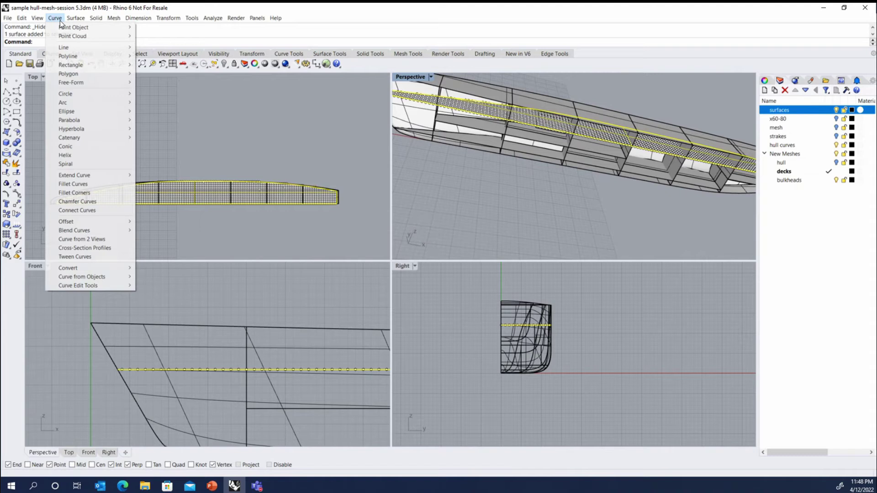
pyautogui.moveTo(83, 277)
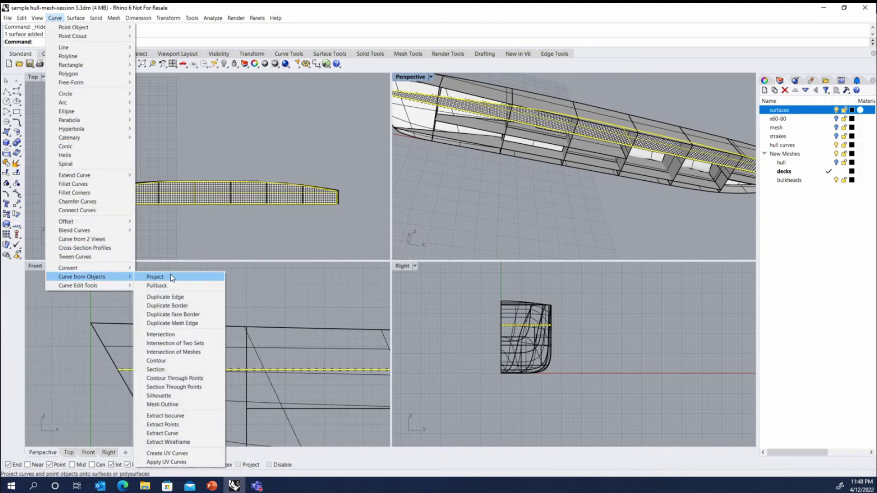
pyautogui.click(178, 300)
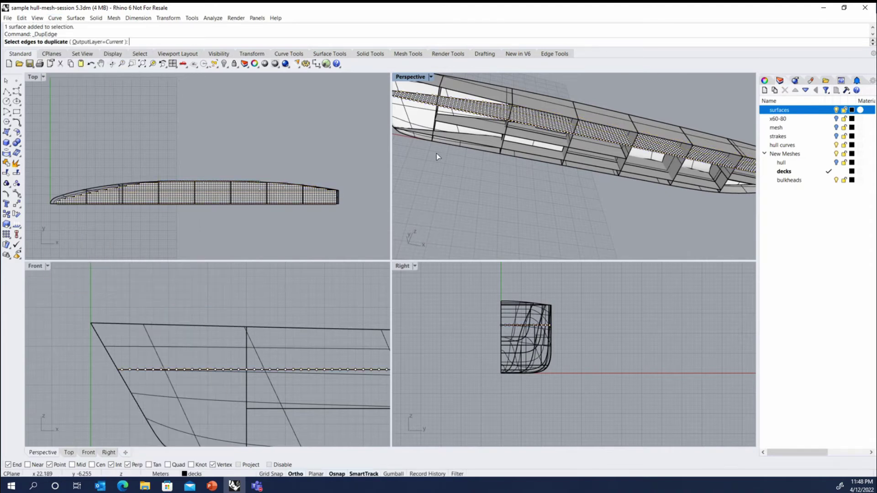
pyautogui.scroll(5, 474, 103)
pyautogui.click(481, 97)
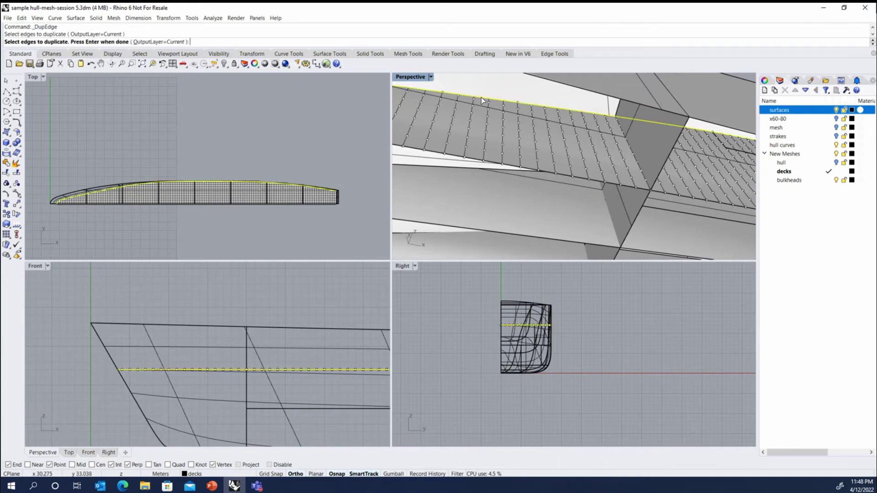
pyautogui.scroll(-3, 519, 120)
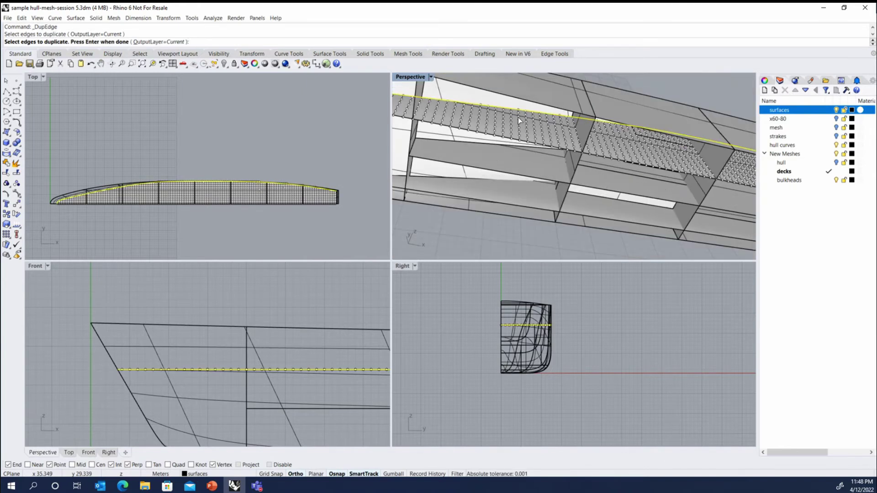
pyautogui.press('Return')
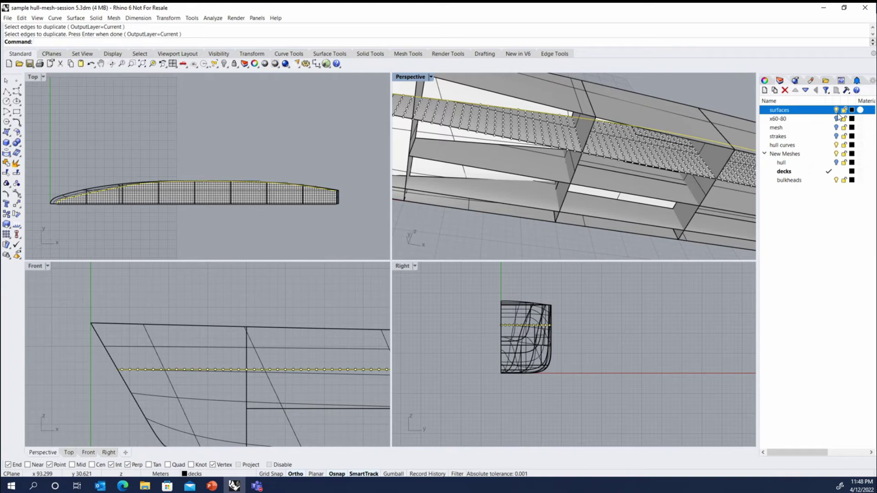
# - In the Top view, delete the individual stray deck points near the bow one by one
pyautogui.moveTo(561, 154)
pyautogui.mouseDown(button='right')
pyautogui.moveTo(558, 133)
pyautogui.moveTo(557, 172)
pyautogui.mouseUp(button='right')
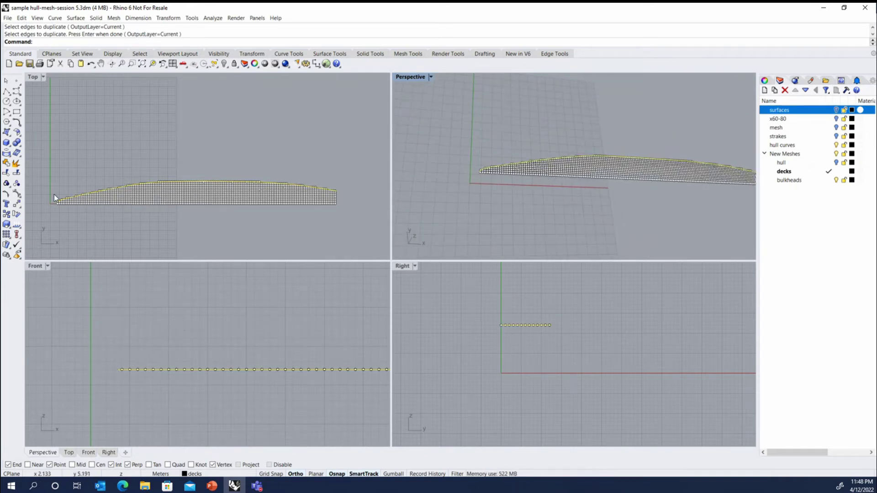
pyautogui.scroll(6, 54, 194)
pyautogui.moveTo(130, 213); pyautogui.dragTo(160, 180, button='right')
pyautogui.scroll(3, 91, 228)
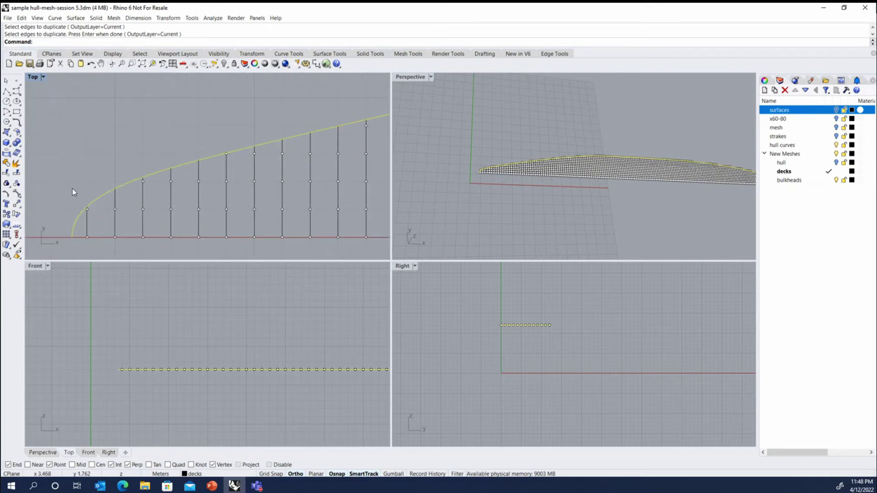
pyautogui.click(87, 209)
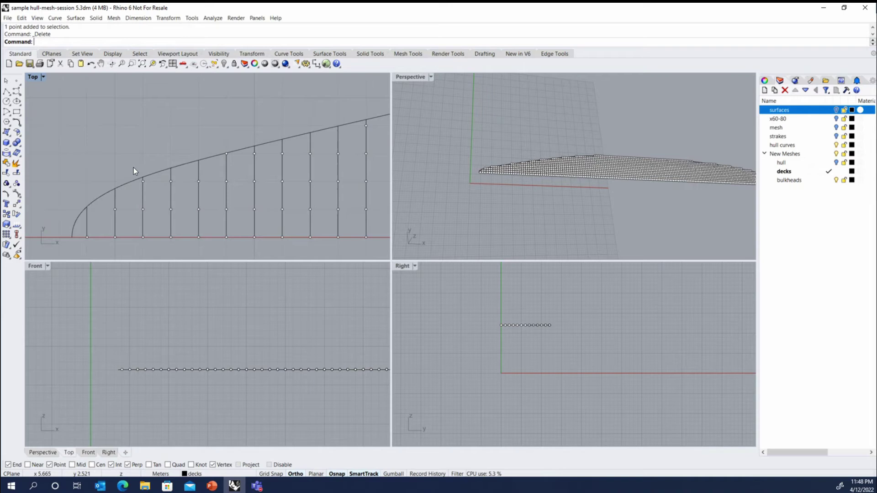
pyautogui.press('Delete')
pyautogui.click(226, 154)
pyautogui.press('Delete')
pyautogui.scroll(-2, 235, 168)
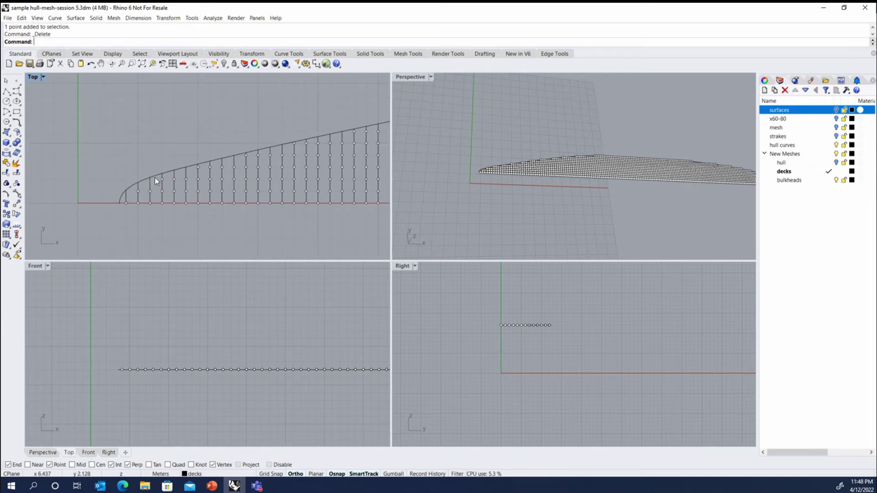
pyautogui.scroll(-1, 238, 147)
pyautogui.click(251, 160)
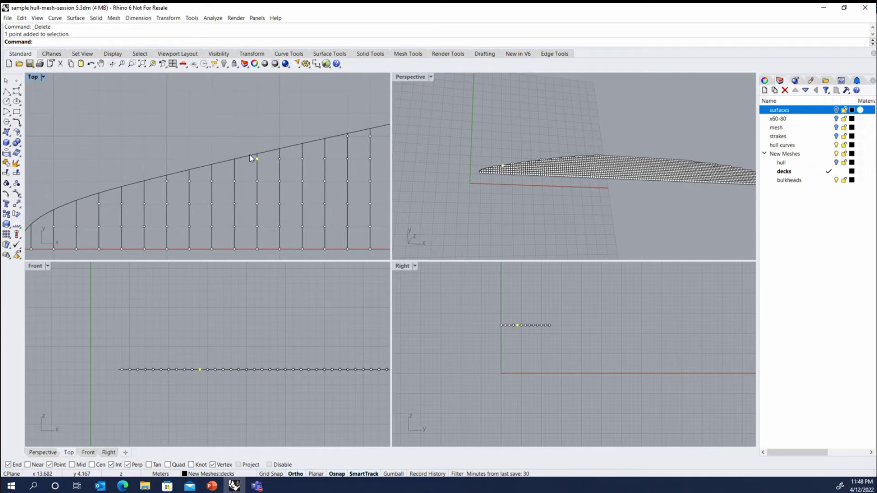
pyautogui.scroll(-2, 156, 190)
pyautogui.scroll(2, 256, 153)
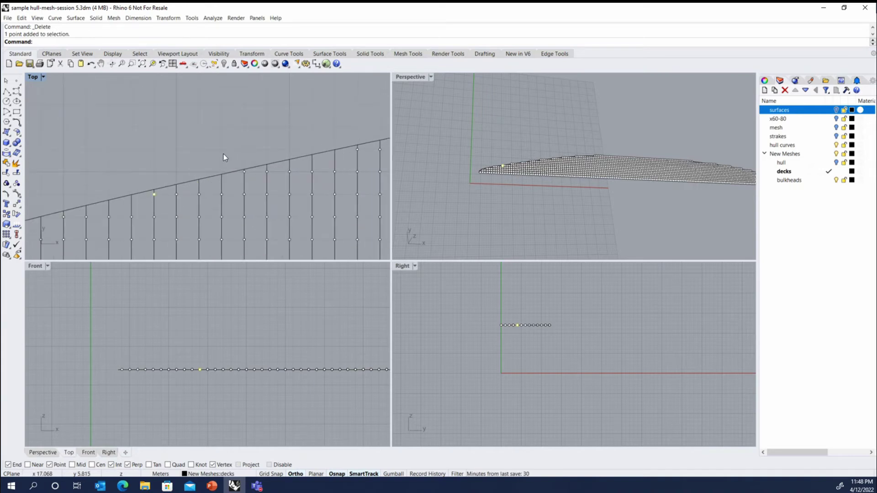
pyautogui.click(247, 177)
pyautogui.press('Delete')
pyautogui.moveTo(356, 158); pyautogui.dragTo(358, 147)
pyautogui.press('Delete')
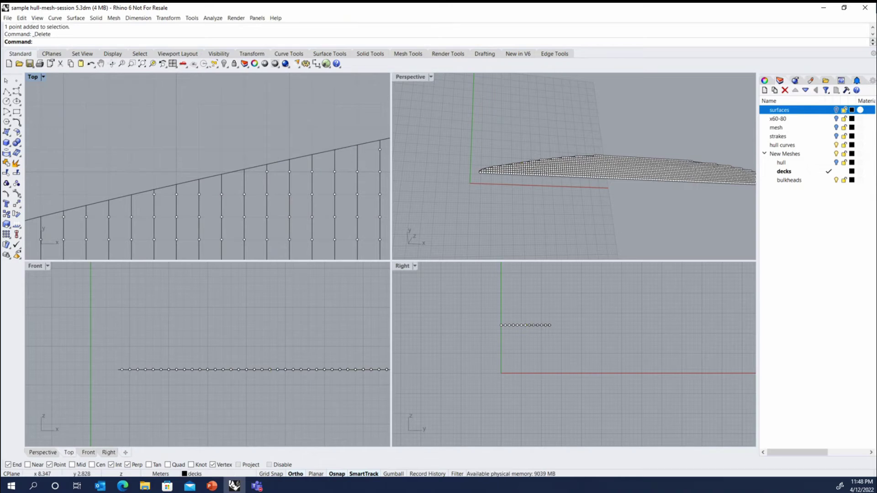
# - Window-select the three stray points along the deck edge to remove them
pyautogui.scroll(-2, 225, 186)
pyautogui.scroll(-2, 225, 183)
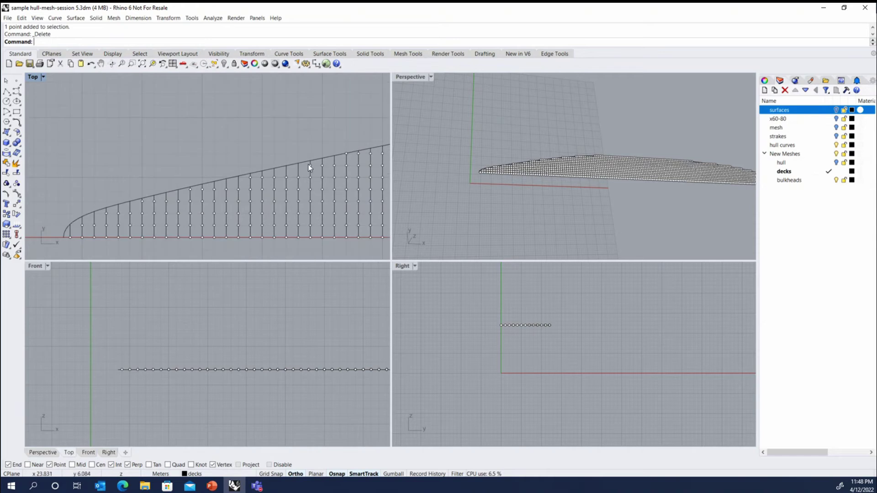
pyautogui.scroll(-3, 258, 176)
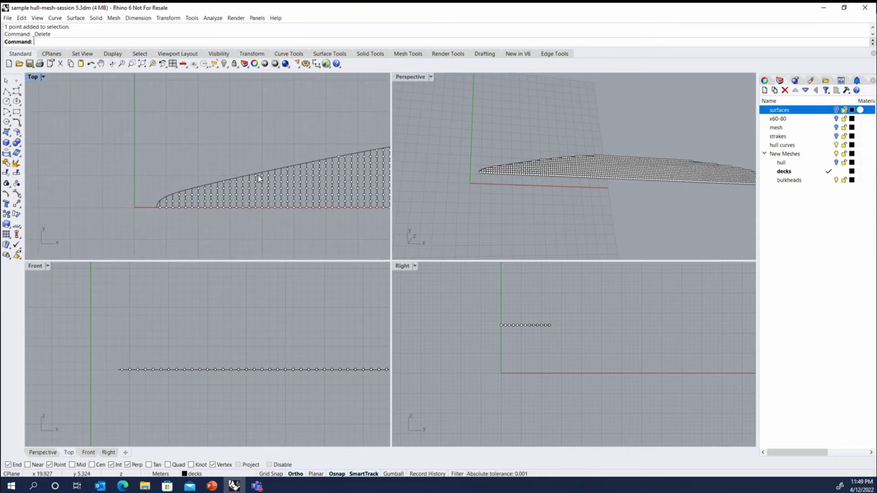
pyautogui.scroll(5, 335, 176)
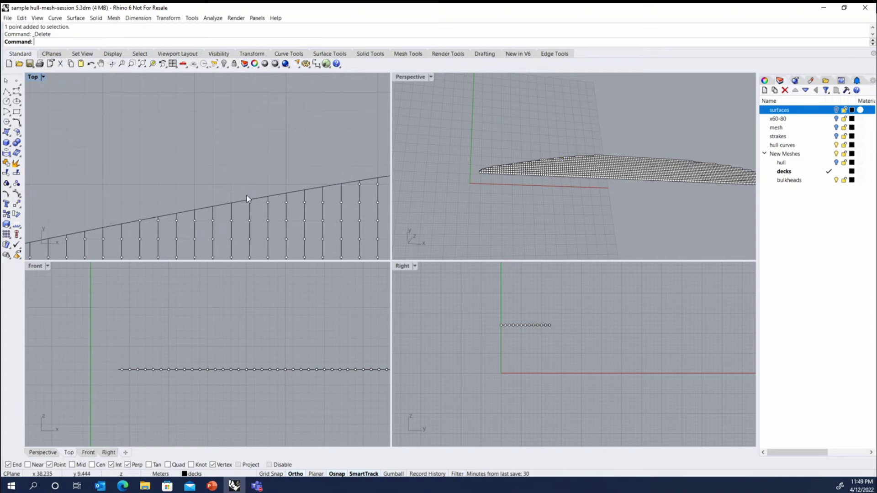
pyautogui.scroll(-4, 247, 199)
pyautogui.scroll(3, 317, 183)
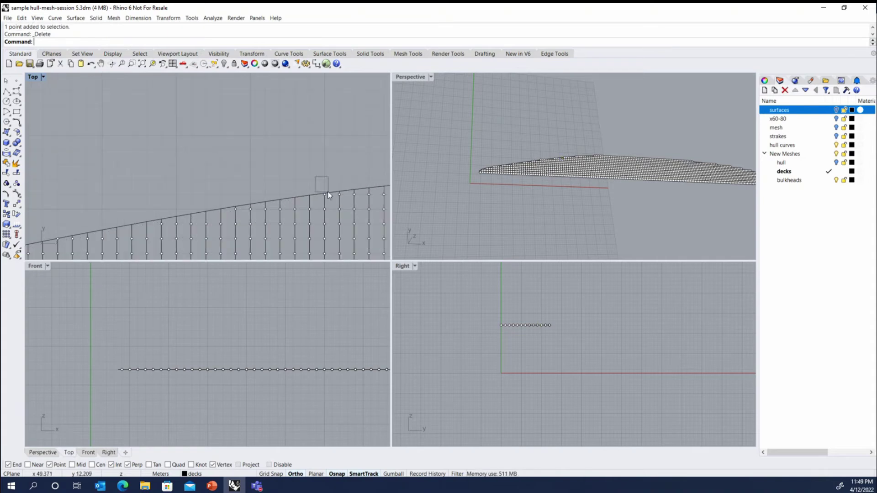
pyautogui.scroll(-2, 231, 202)
pyautogui.scroll(2, 245, 188)
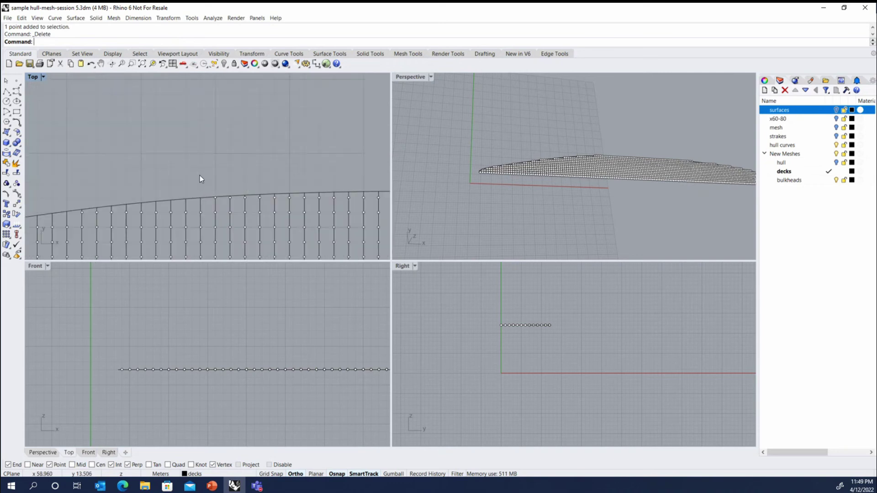
pyautogui.moveTo(216, 180); pyautogui.dragTo(249, 203)
pyautogui.press('Escape')
pyautogui.scroll(-2, 131, 185)
pyautogui.scroll(2, 206, 190)
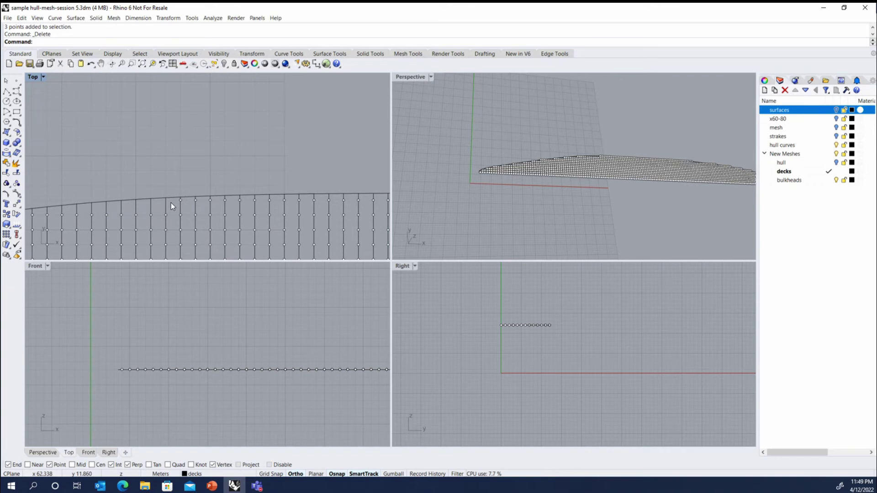
pyautogui.scroll(-3, 117, 193)
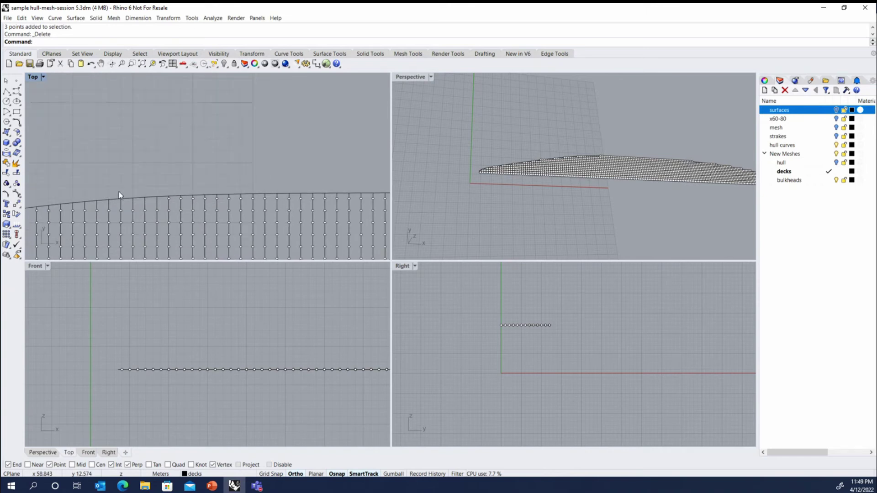
pyautogui.scroll(1, 224, 197)
pyautogui.scroll(5, 223, 197)
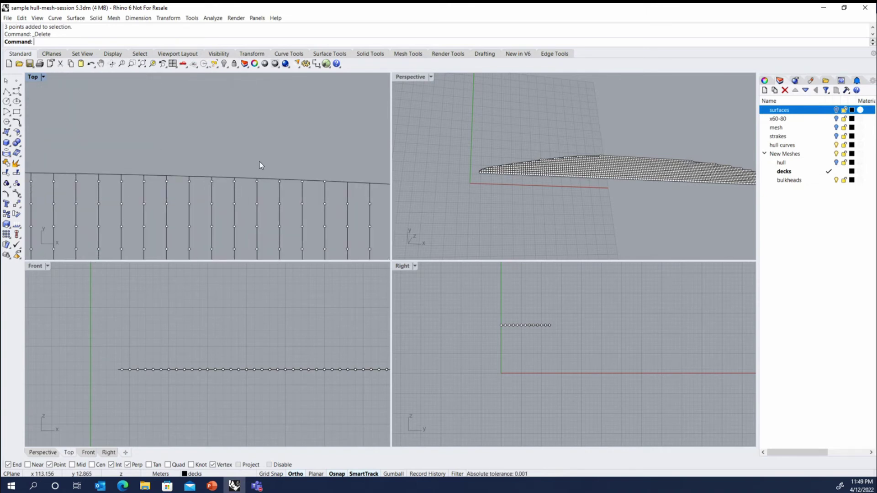
# - Window-select the five stray points on the top row and the remaining stray points near the edge
pyautogui.moveTo(224, 159); pyautogui.dragTo(341, 191)
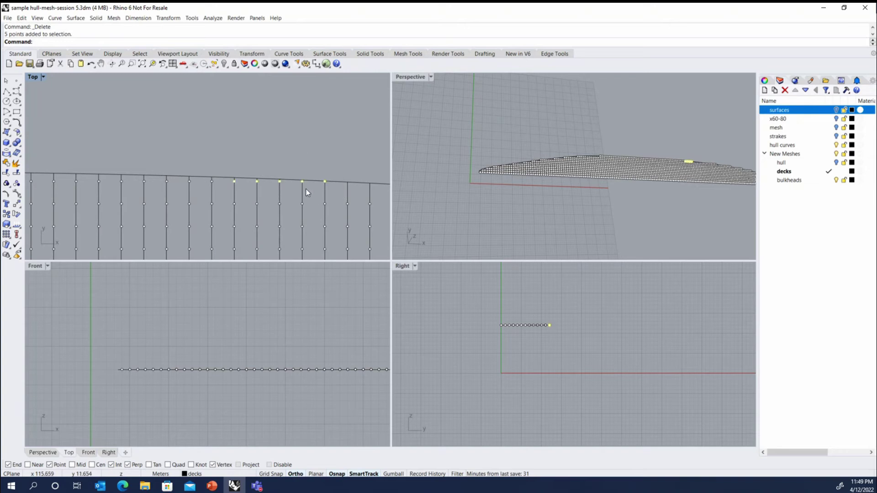
pyautogui.scroll(-3, 192, 185)
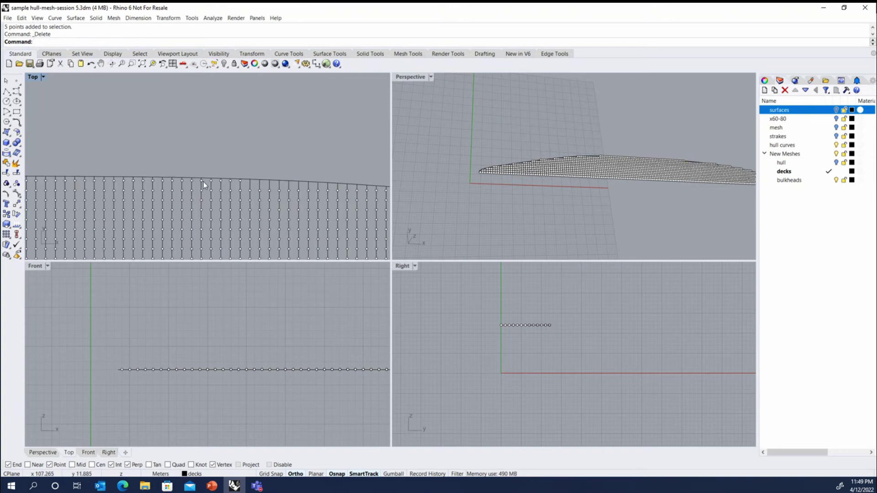
pyautogui.scroll(2, 219, 179)
pyautogui.scroll(2, 238, 180)
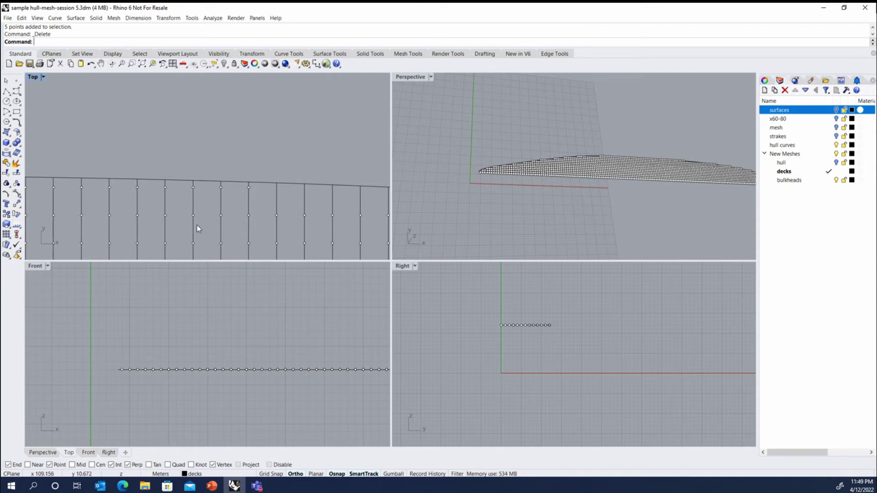
pyautogui.scroll(-1, 201, 220)
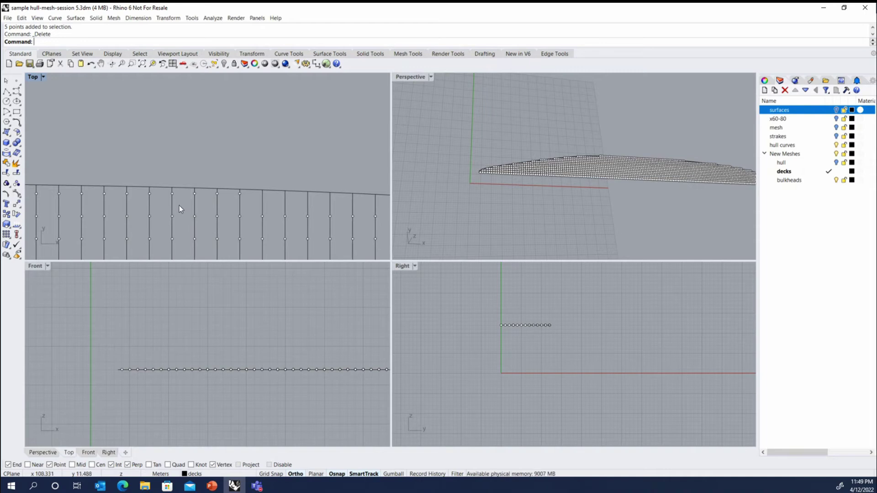
pyautogui.scroll(-5, 113, 186)
pyautogui.scroll(4, 239, 166)
pyautogui.scroll(2, 240, 168)
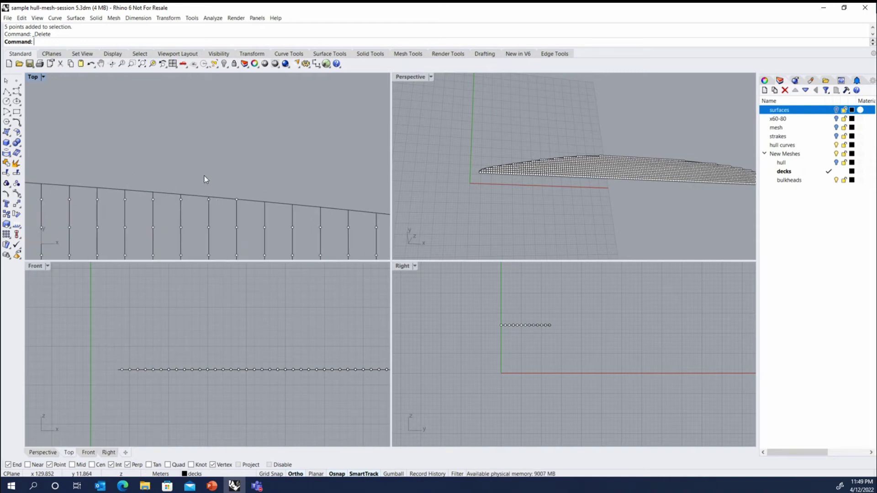
pyautogui.moveTo(165, 171); pyautogui.dragTo(250, 216)
pyautogui.scroll(-3, 279, 209)
pyautogui.scroll(3, 210, 201)
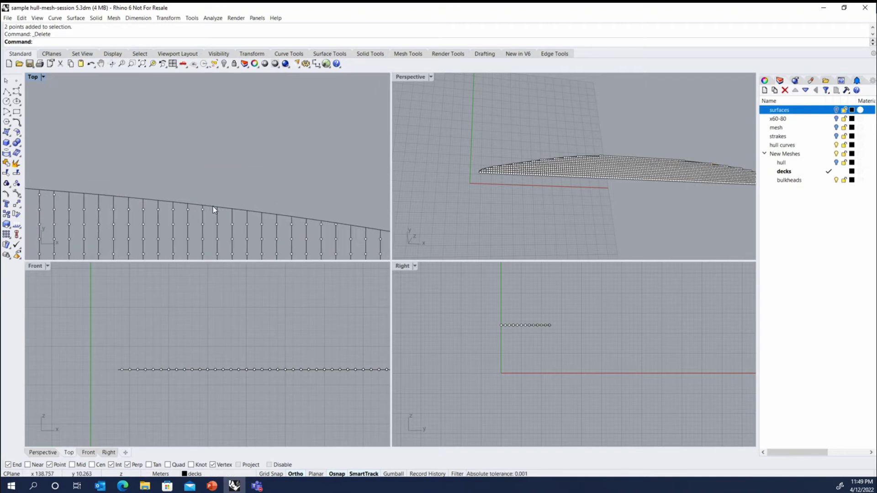
pyautogui.scroll(2, 215, 208)
pyautogui.moveTo(251, 198); pyautogui.dragTo(268, 230)
pyautogui.scroll(-2, 168, 190)
pyautogui.scroll(1, 258, 208)
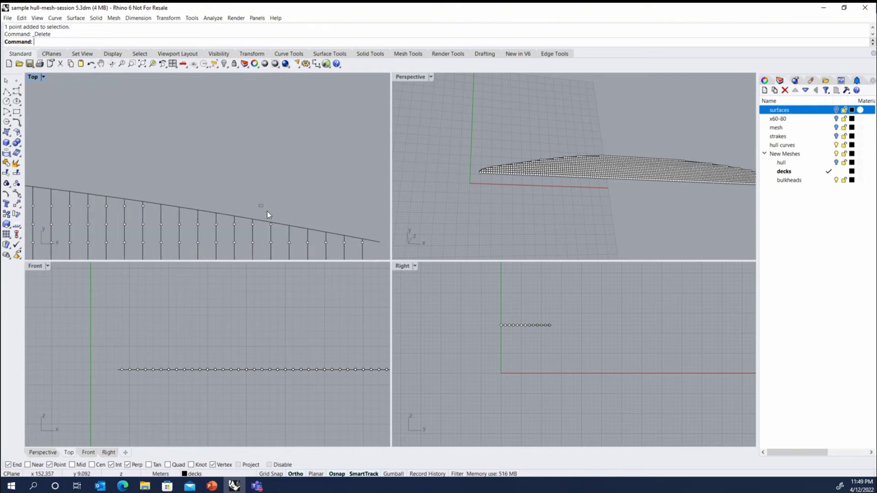
pyautogui.scroll(-3, 256, 215)
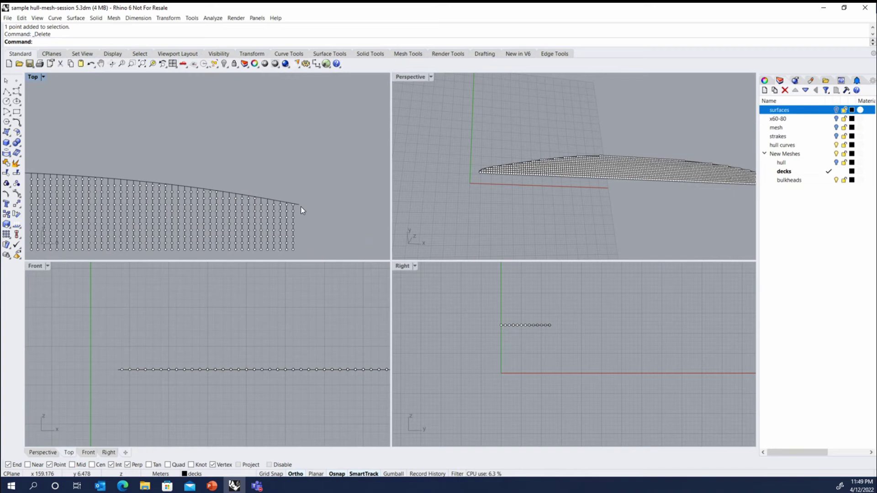
pyautogui.scroll(-2, 320, 210)
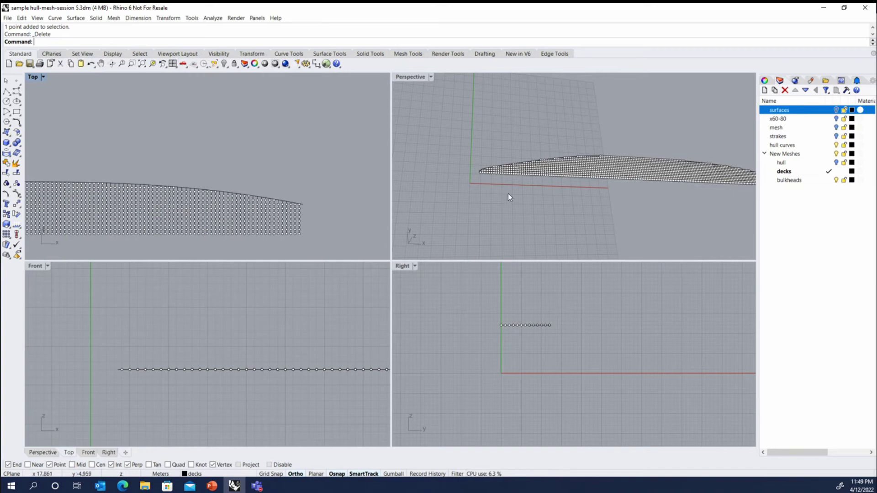
pyautogui.scroll(-3, 337, 190)
pyautogui.scroll(8, 189, 192)
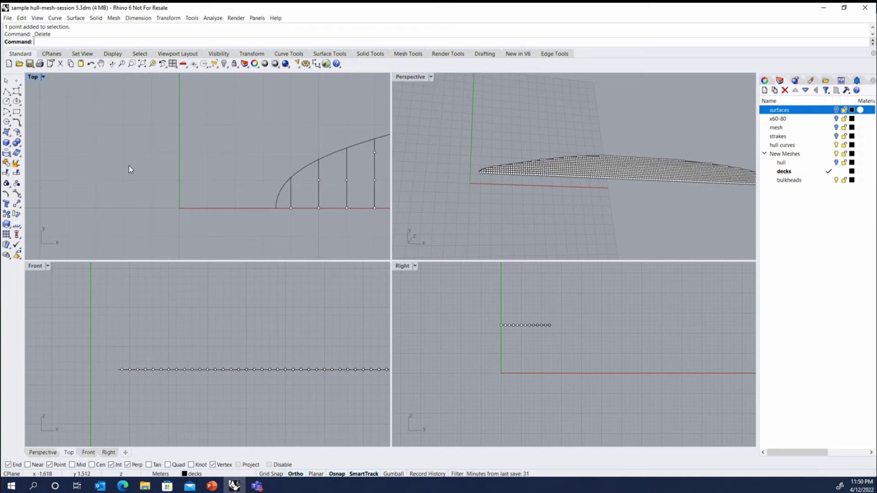
pyautogui.scroll(-5, 187, 191)
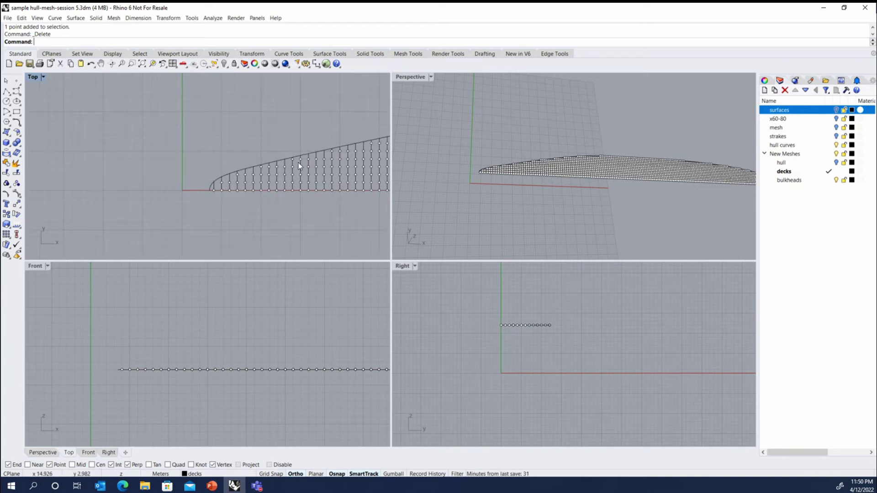
pyautogui.scroll(-1, 293, 164)
pyautogui.scroll(3, 274, 167)
# - Delete the deck's top outer edge curve
pyautogui.click(285, 158)
pyautogui.scroll(2, 160, 166)
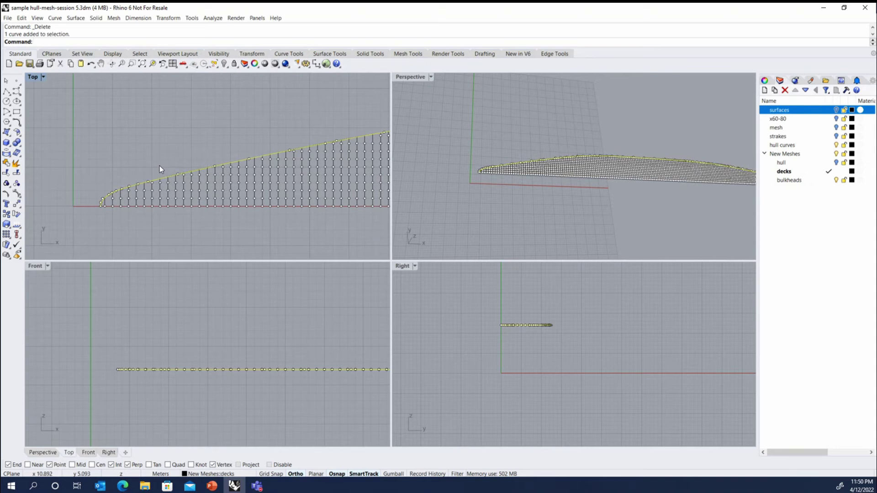
pyautogui.scroll(1, 246, 158)
pyautogui.press('Delete')
pyautogui.scroll(-3, 231, 157)
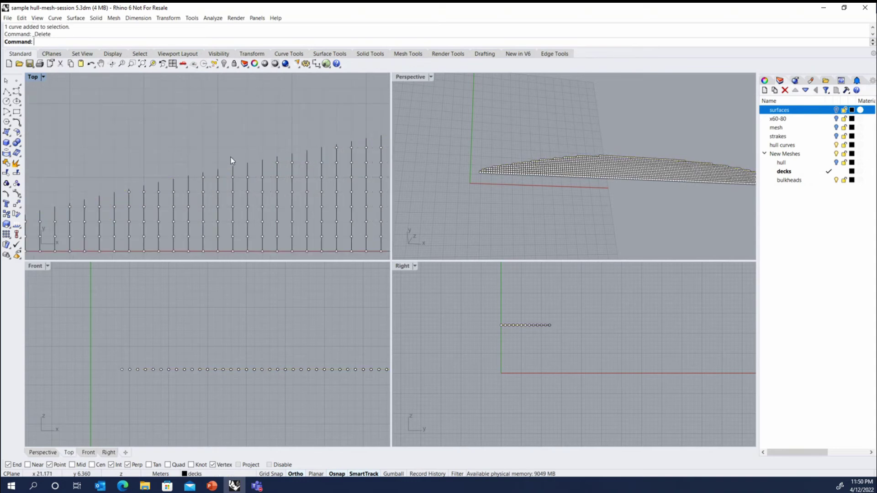
pyautogui.scroll(-4, 196, 159)
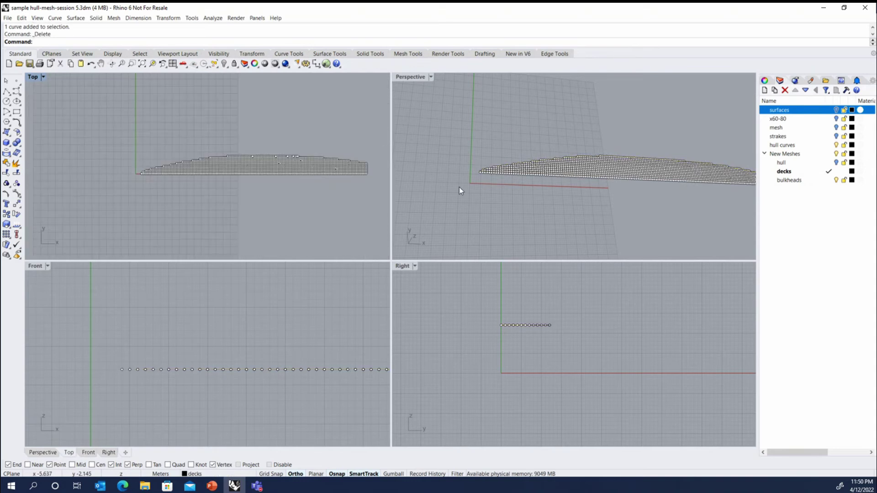
# - Select all 155 deck curves with SelCrv and display their directions with Analyze > Direction
pyautogui.write('Sel')
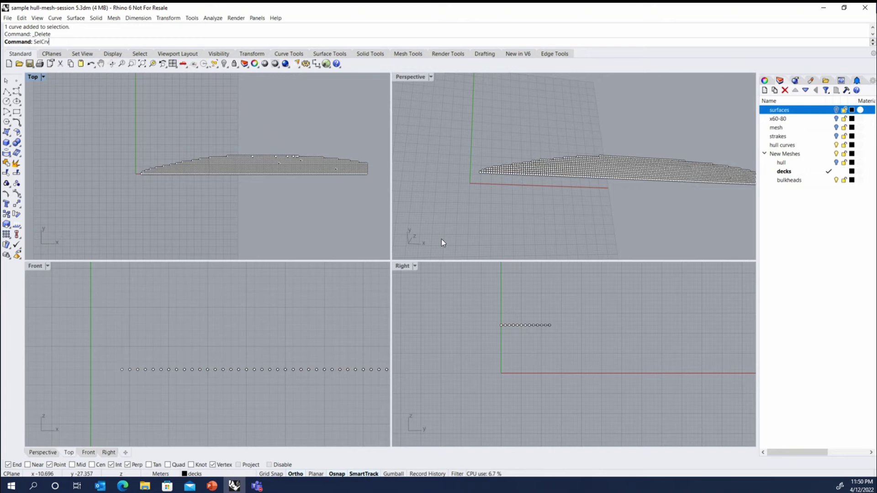
pyautogui.write('Crv')
pyautogui.press('Return')
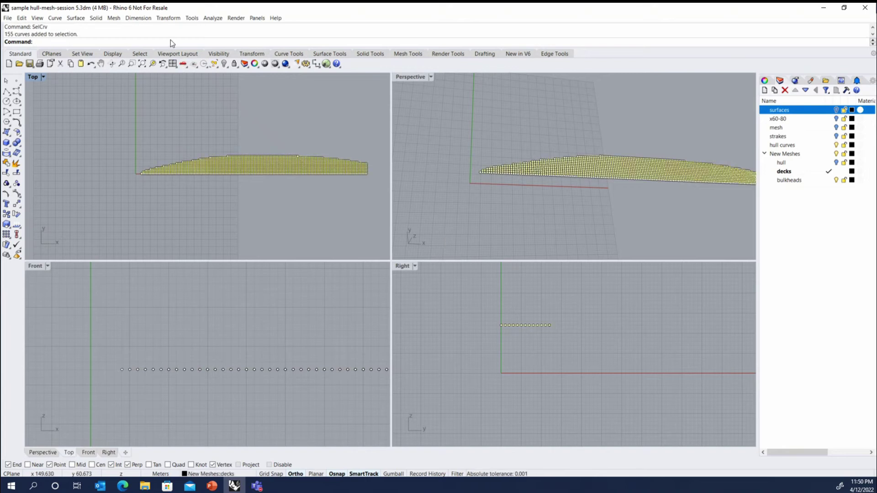
pyautogui.click(213, 17)
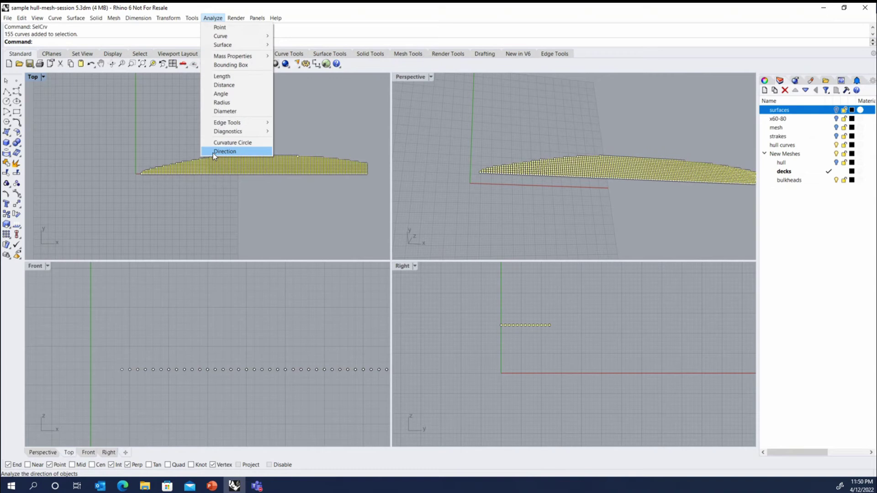
pyautogui.click(221, 151)
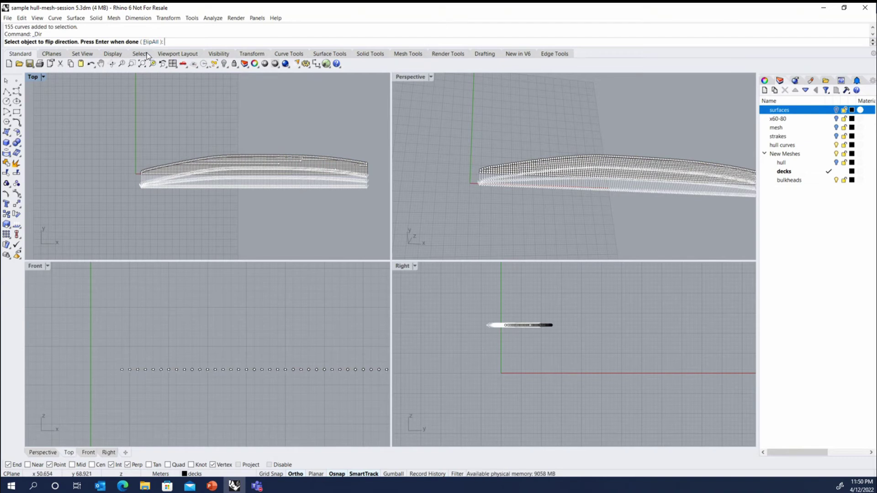
pyautogui.click(54, 19)
pyautogui.moveTo(56, 26)
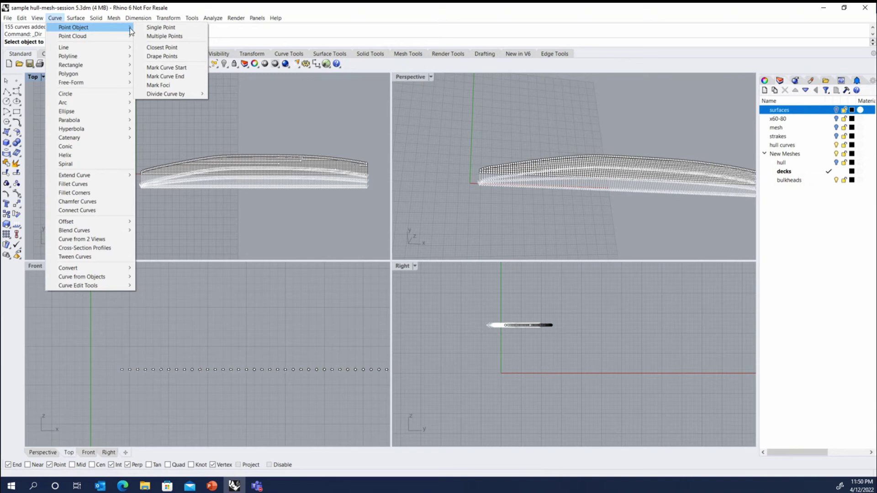
# - Try Mark Curve Start on the curves, then cancel the prompt
pyautogui.click(173, 68)
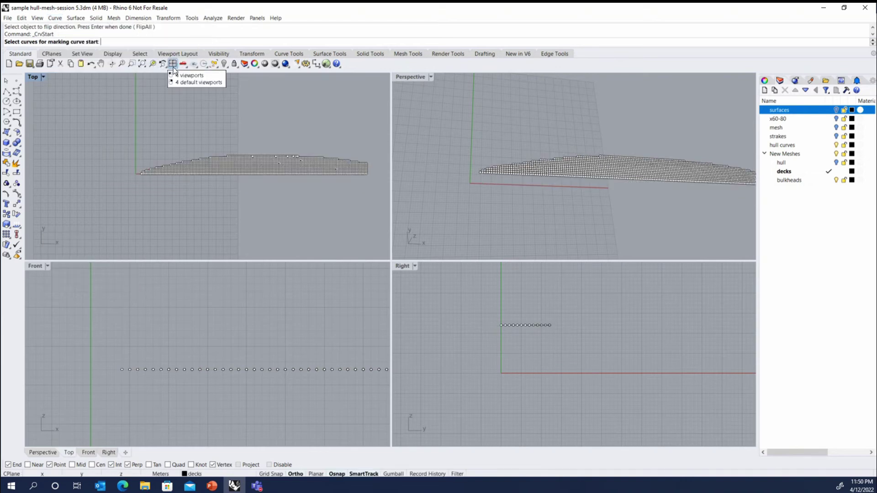
pyautogui.scroll(5, 275, 152)
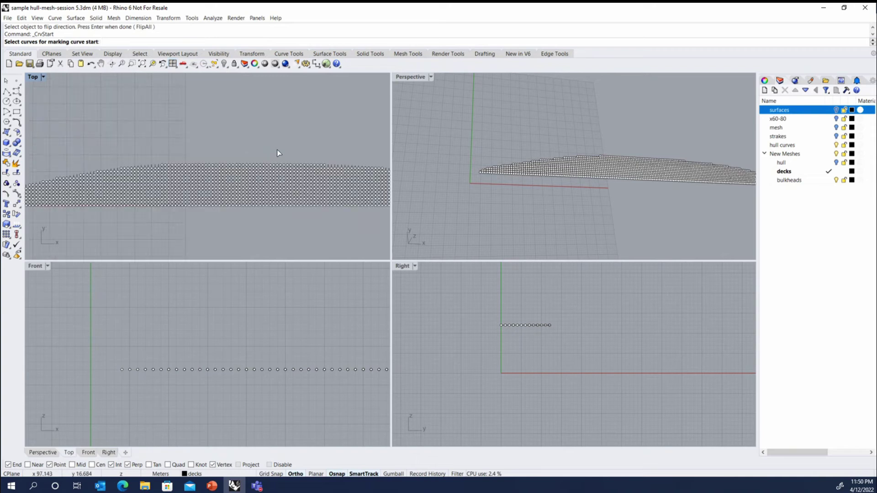
pyautogui.scroll(2, 328, 161)
pyautogui.scroll(-2, 223, 138)
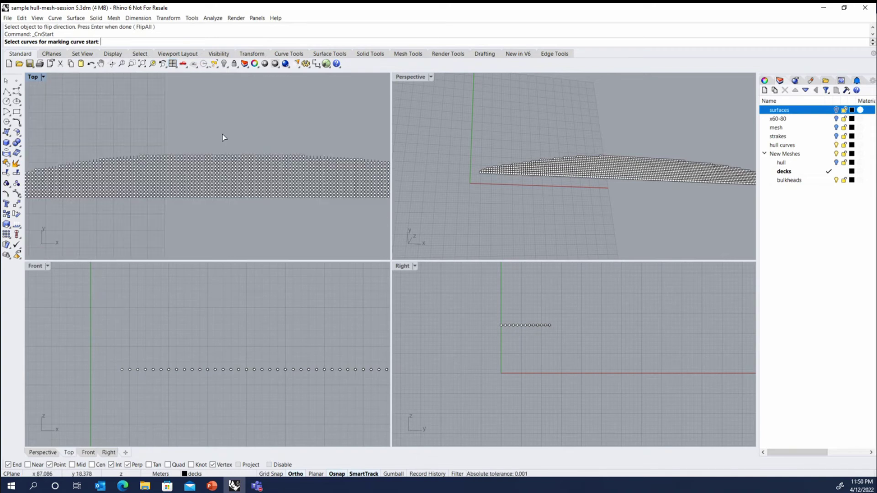
pyautogui.press('Escape')
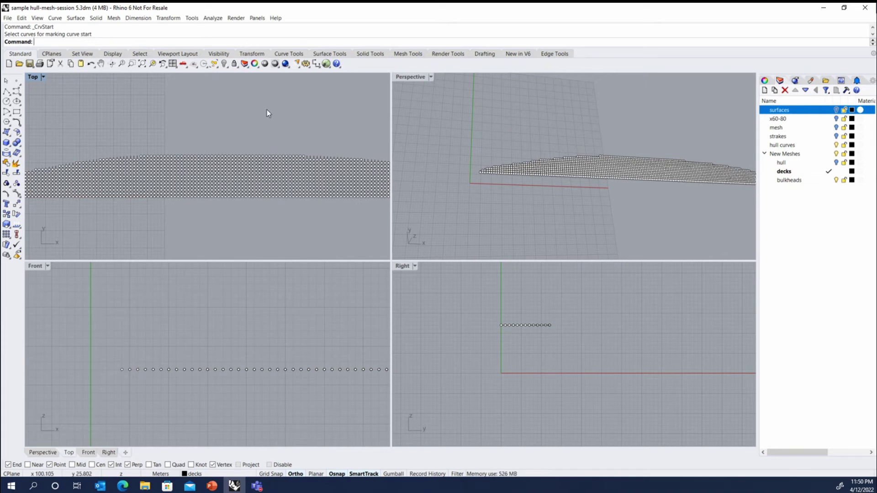
# - Reselect all 155 curves with SelCrv, mark each one's start point, then clear the selection
pyautogui.write('c')
pyautogui.press('BackSpace')
pyautogui.write('SelCrv')
pyautogui.press('Return')
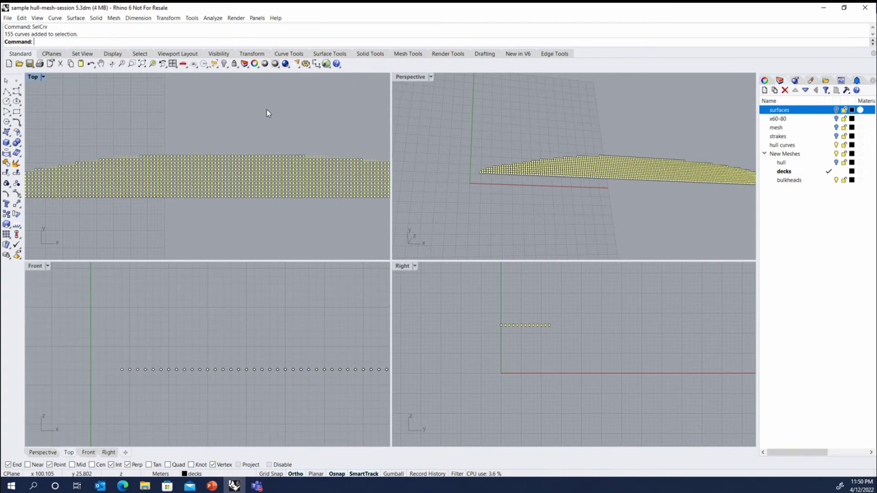
pyautogui.rightClick(165, 30)
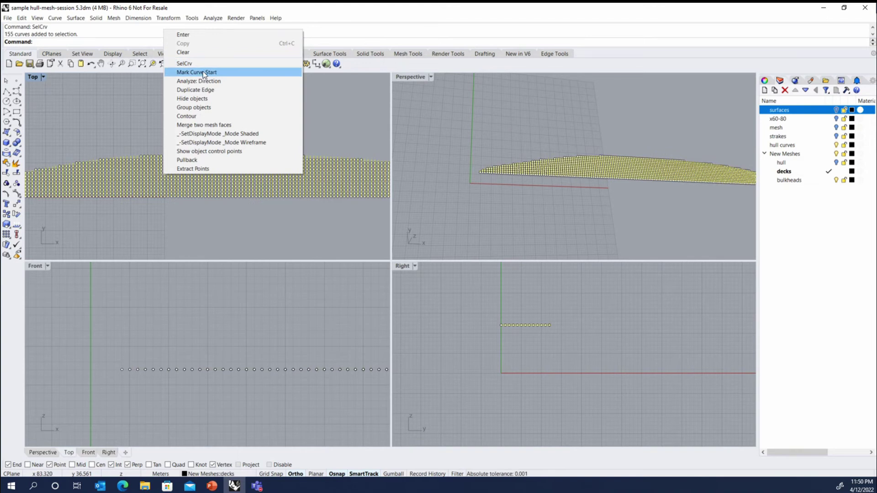
pyautogui.click(203, 72)
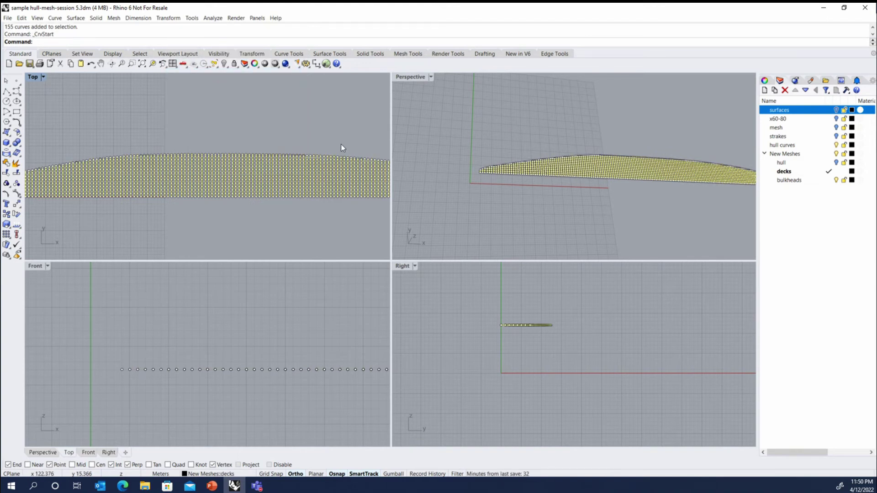
pyautogui.scroll(6, 130, 174)
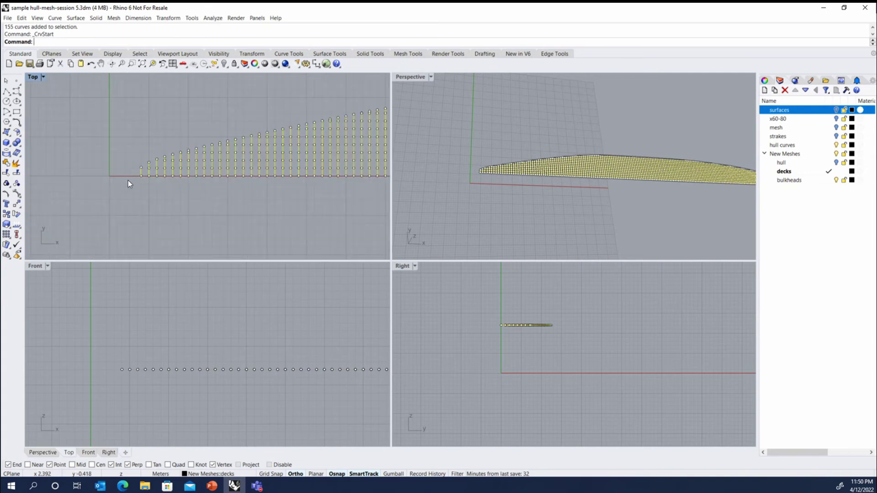
pyautogui.press('Escape')
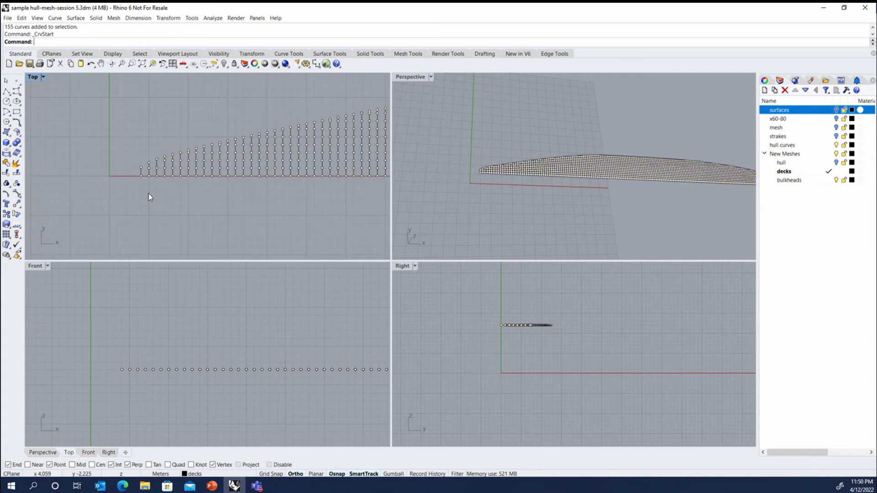
# - Turn the hull surfaces layer back on
pyautogui.click(836, 110)
pyautogui.scroll(3, 489, 176)
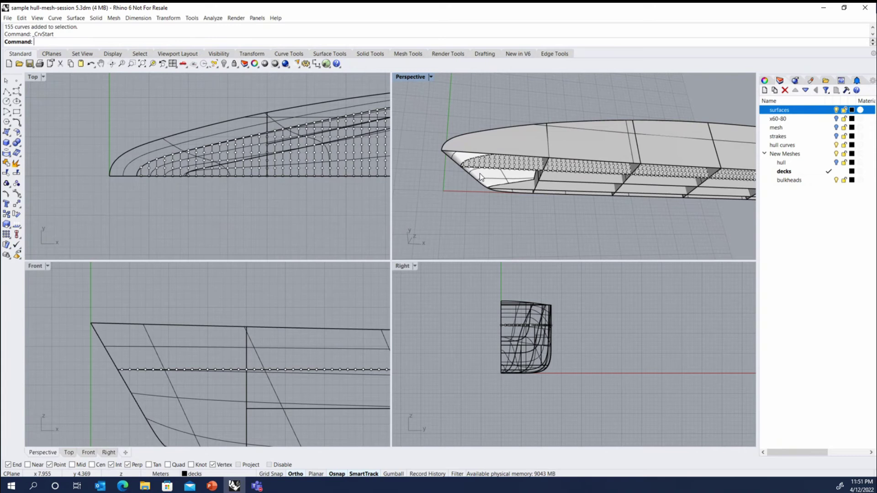
pyautogui.scroll(5, 479, 176)
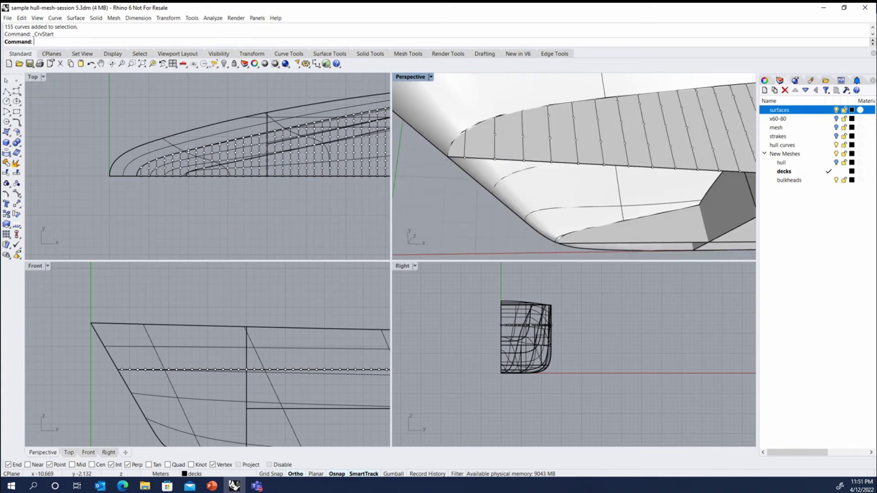
# - Place a single point on the bow edge of the hull, then end the Point command
pyautogui.click(17, 80)
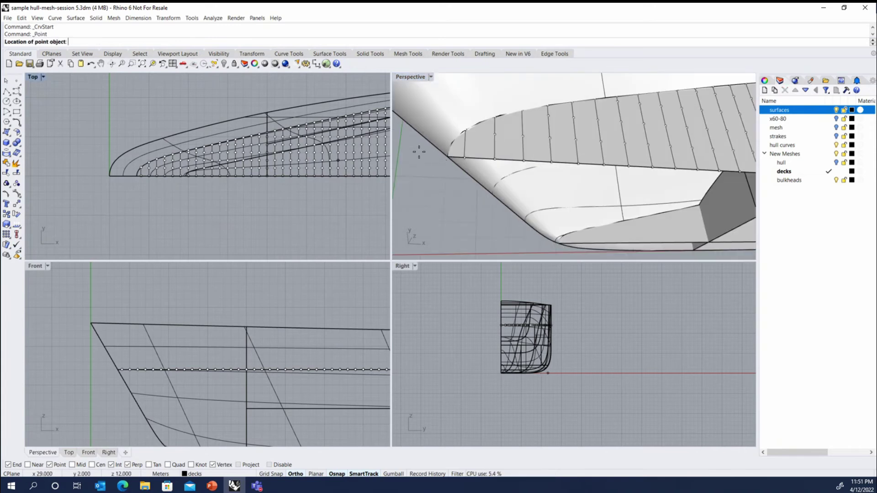
pyautogui.click(442, 158)
pyautogui.scroll(-6, 437, 159)
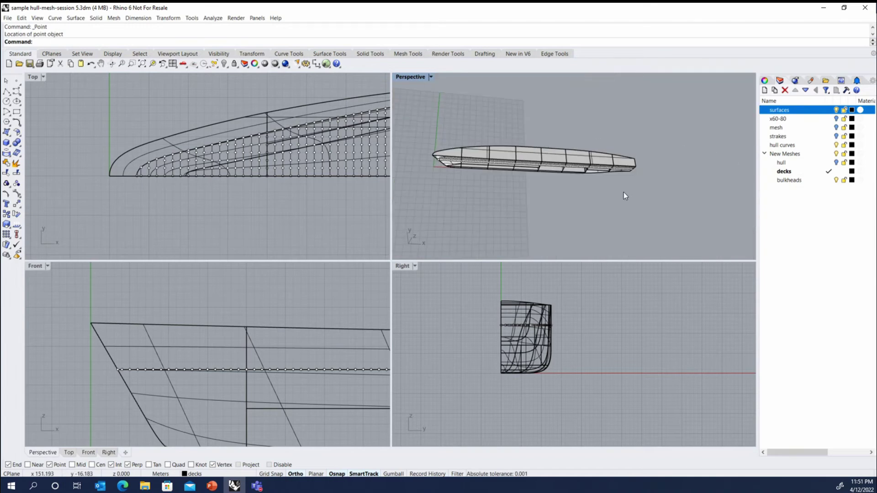
pyautogui.scroll(6, 625, 196)
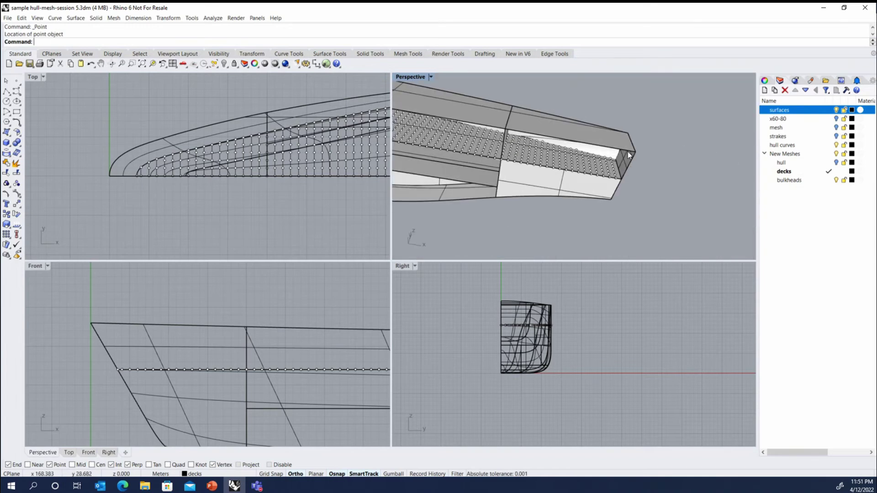
pyautogui.scroll(5, 628, 155)
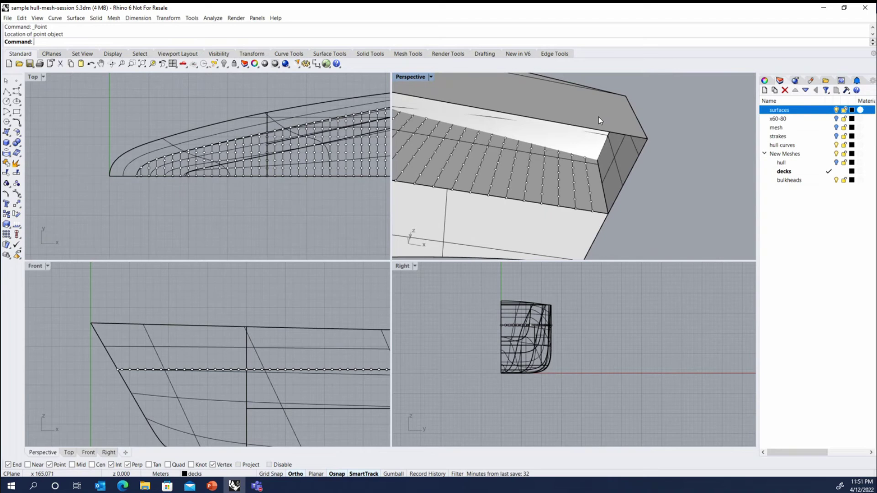
pyautogui.press('Return')
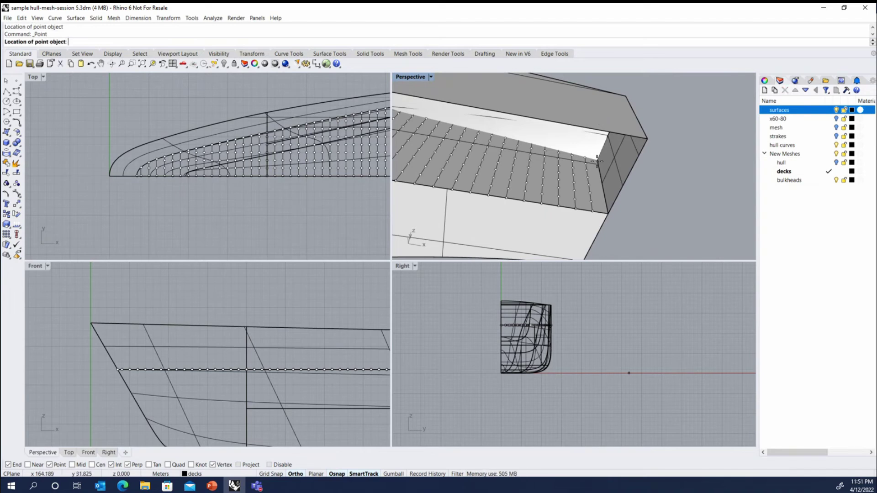
pyautogui.scroll(4, 594, 160)
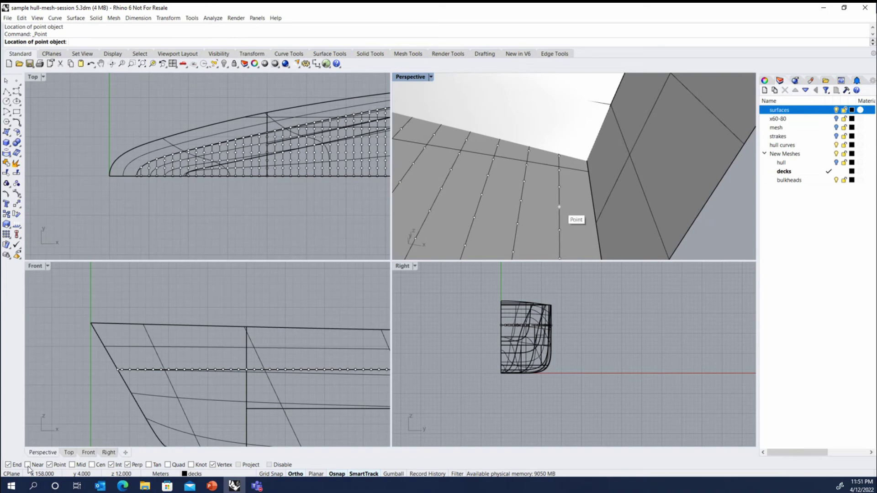
pyautogui.scroll(-3, 642, 167)
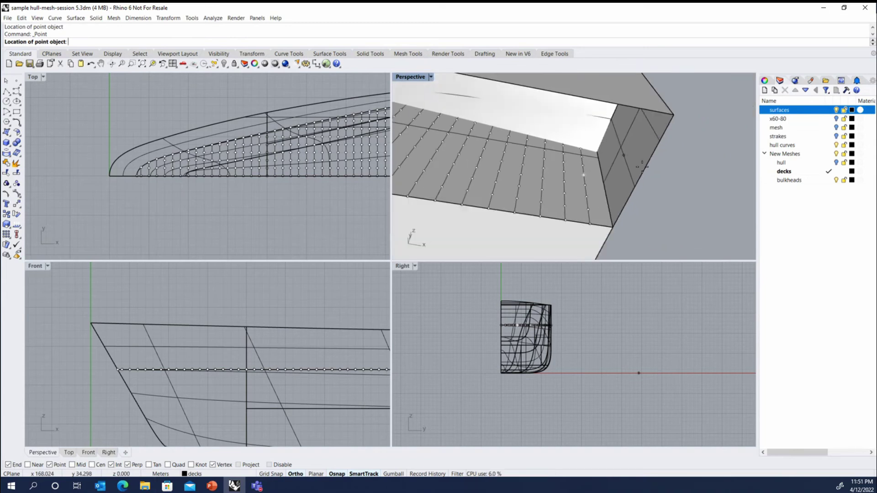
pyautogui.moveTo(642, 166); pyautogui.dragTo(720, 169, button='right')
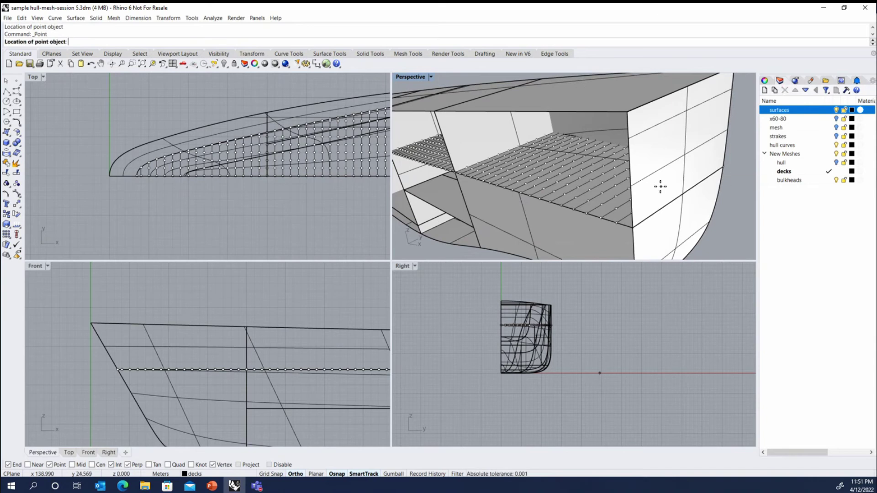
pyautogui.press('Escape')
pyautogui.scroll(-5, 661, 186)
# - Copy and paste in place the seven points of the stern column
pyautogui.moveTo(661, 186); pyautogui.dragTo(695, 187, button='right')
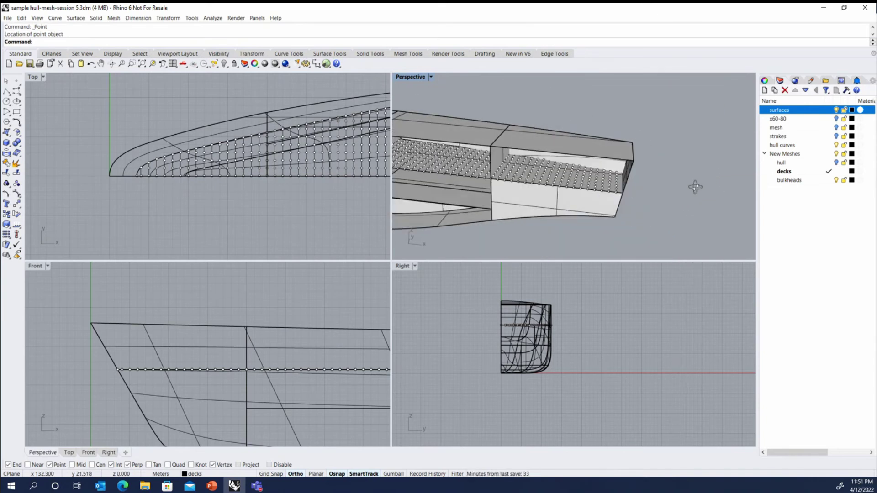
pyautogui.scroll(3, 694, 186)
pyautogui.scroll(-5, 141, 173)
pyautogui.scroll(8, 310, 180)
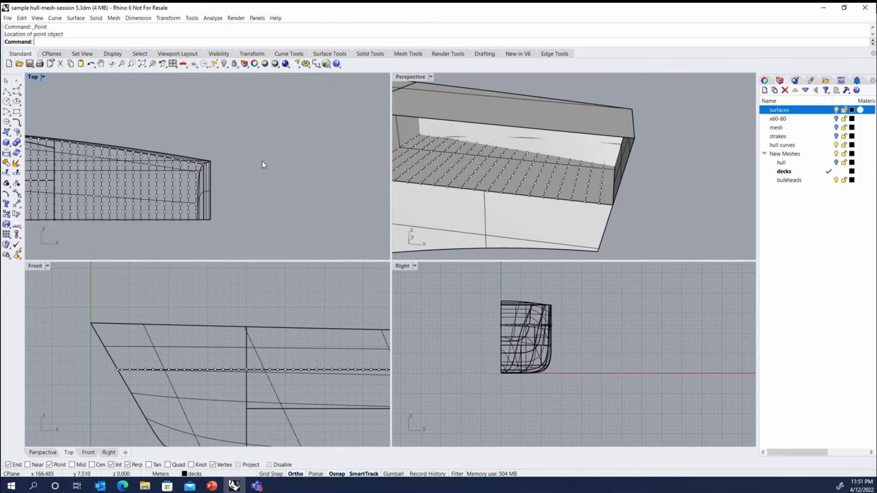
pyautogui.scroll(4, 220, 160)
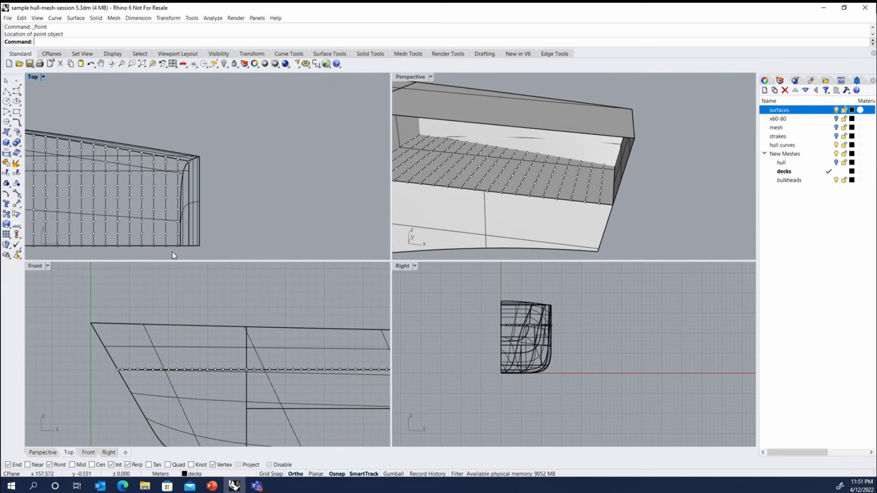
pyautogui.moveTo(176, 183); pyautogui.dragTo(182, 170)
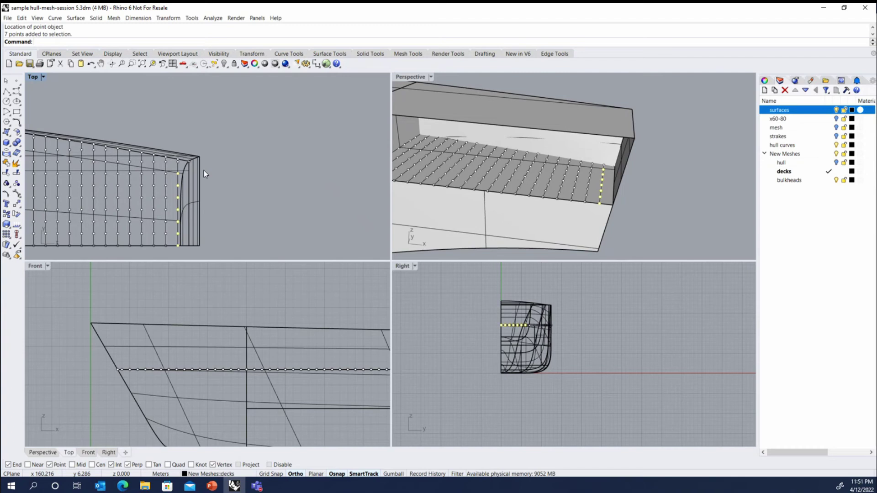
pyautogui.hotkey('ctrl', 'c')
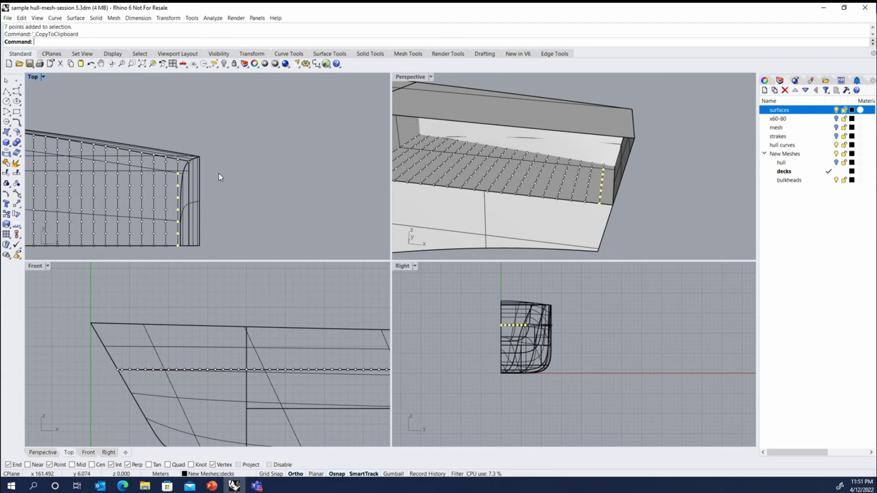
pyautogui.hotkey('ctrl', 'v')
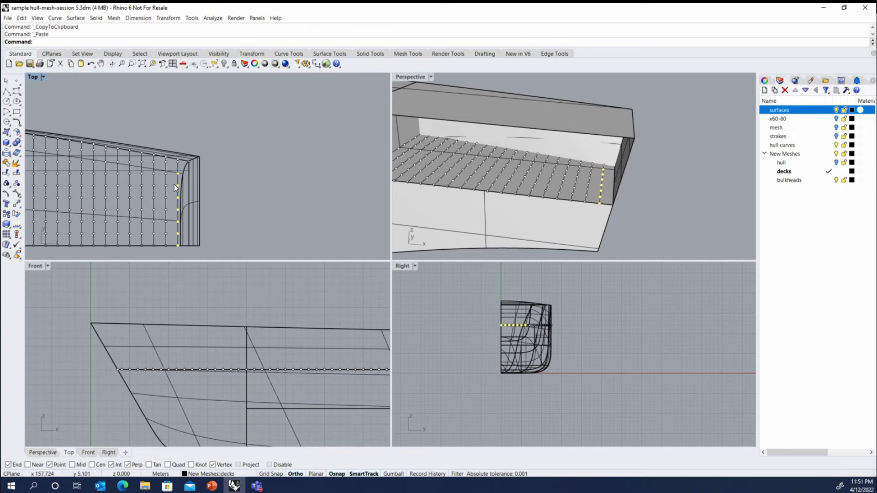
# - Use SetPt with only X enabled to align the pasted points to the stern corner
pyautogui.write('SetPt')
pyautogui.press('Return')
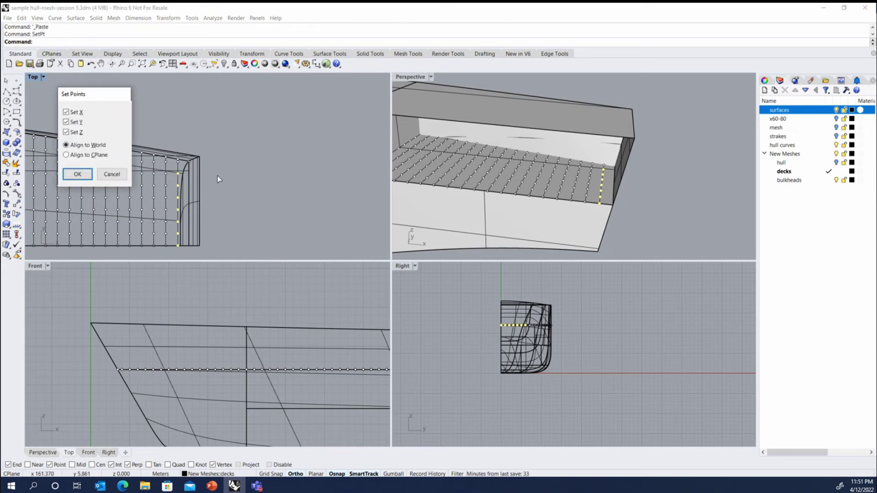
pyautogui.click(70, 122)
pyautogui.click(70, 132)
pyautogui.click(79, 178)
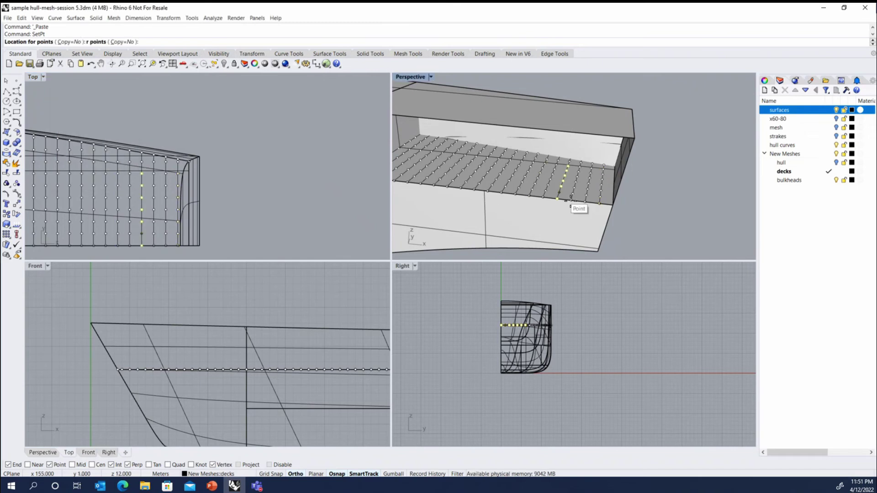
pyautogui.moveTo(575, 208); pyautogui.dragTo(594, 203, button='right')
pyautogui.click(594, 202)
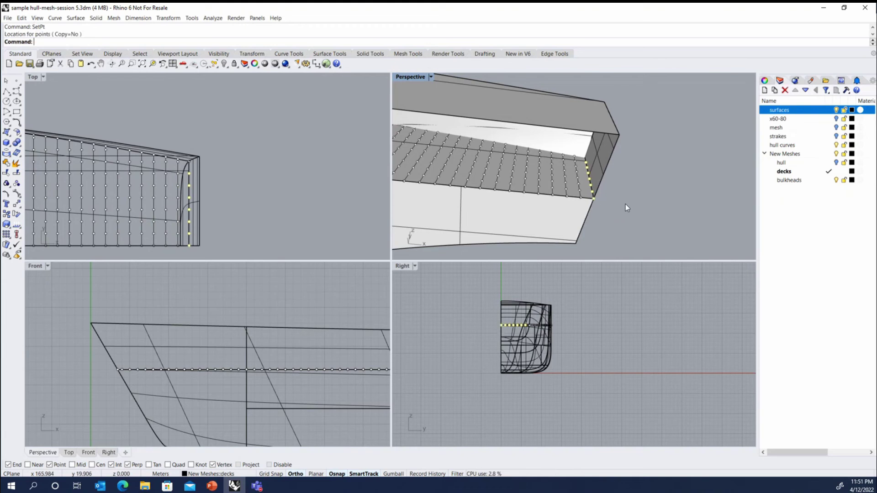
pyautogui.press('Escape')
# - Hide the hull surfaces layer to show the whole deck point grid
pyautogui.moveTo(636, 199); pyautogui.dragTo(658, 196, button='right')
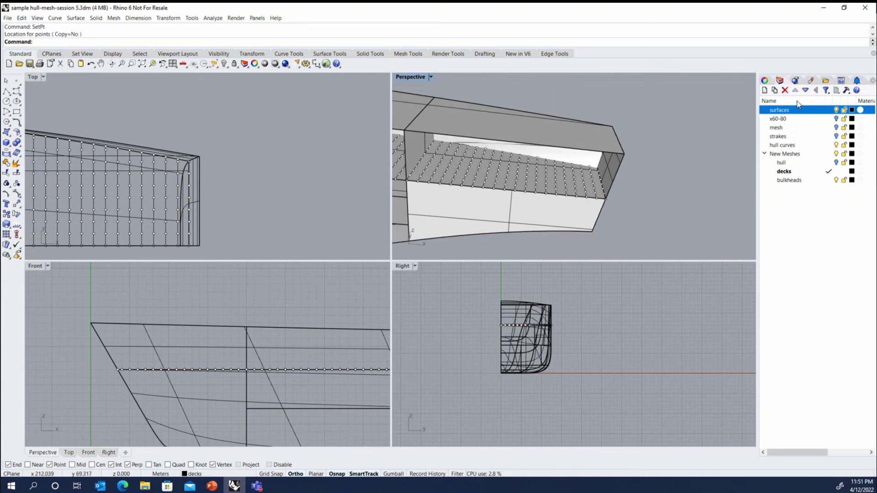
pyautogui.click(837, 110)
pyautogui.moveTo(733, 132); pyautogui.dragTo(725, 132, button='right')
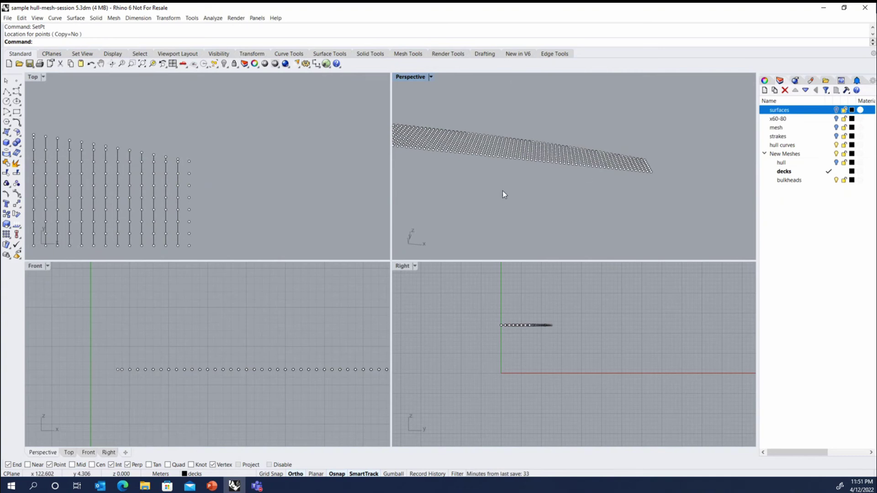
pyautogui.moveTo(502, 192); pyautogui.dragTo(514, 152, button='right')
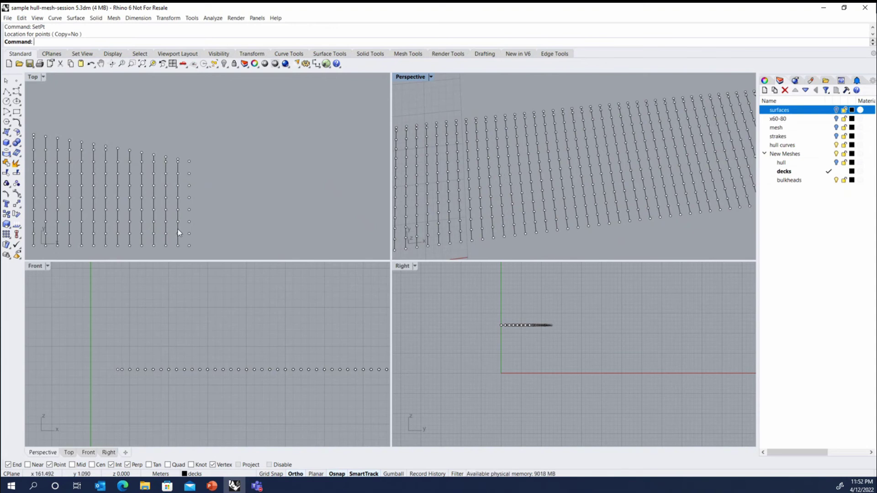
pyautogui.click(408, 53)
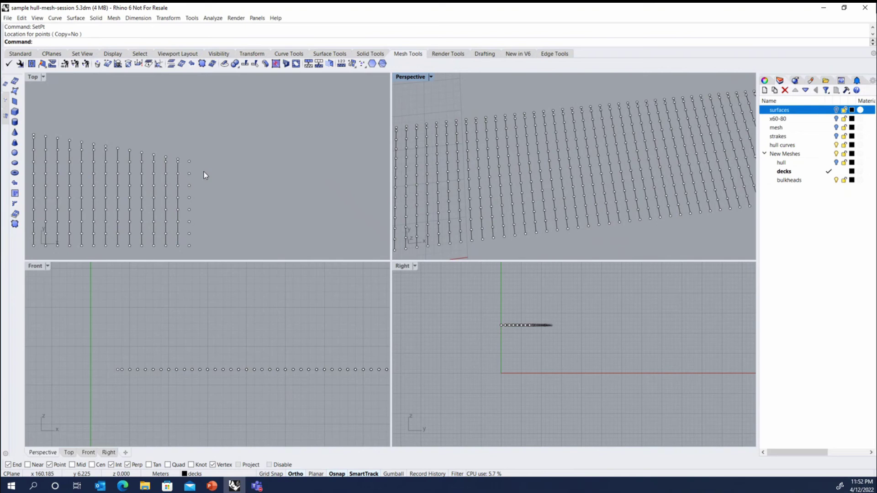
pyautogui.moveTo(506, 165); pyautogui.dragTo(515, 202, button='right')
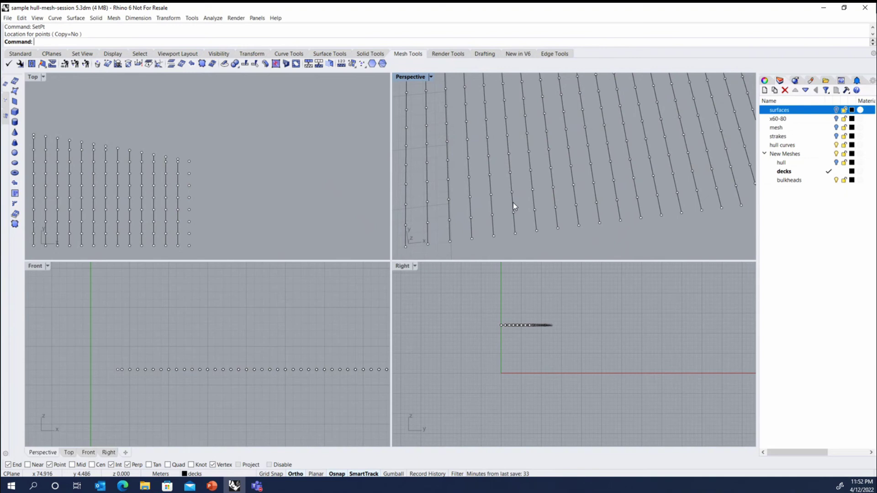
pyautogui.click(513, 202)
pyautogui.keyDown('shift'); pyautogui.click(534, 201); pyautogui.keyUp('shift')
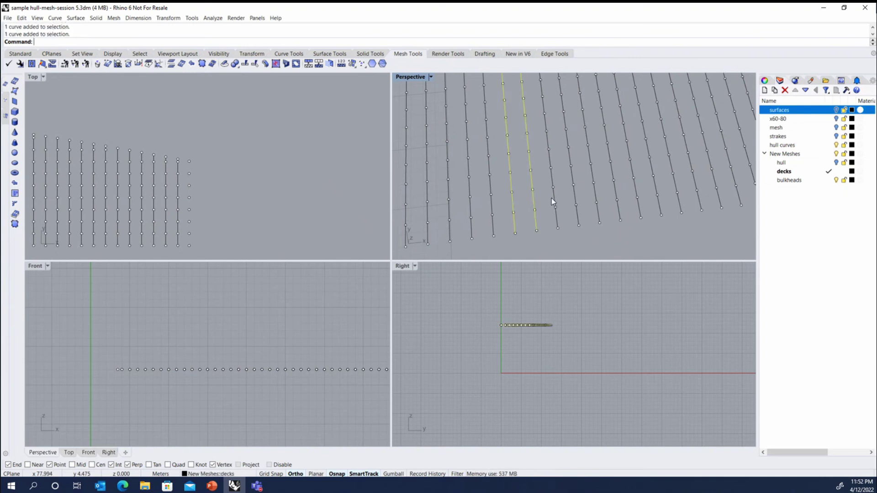
pyautogui.keyDown('shift'); pyautogui.click(552, 199); pyautogui.keyUp('shift')
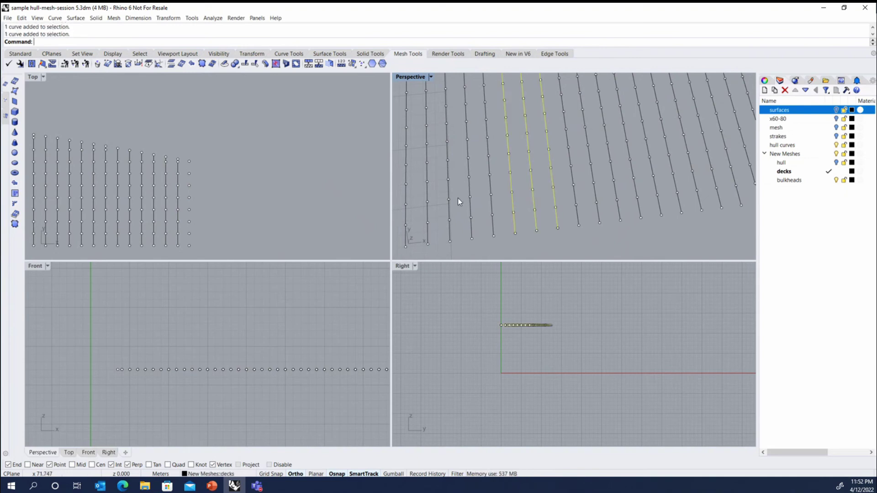
pyautogui.click(15, 183)
pyautogui.scroll(-3, 548, 224)
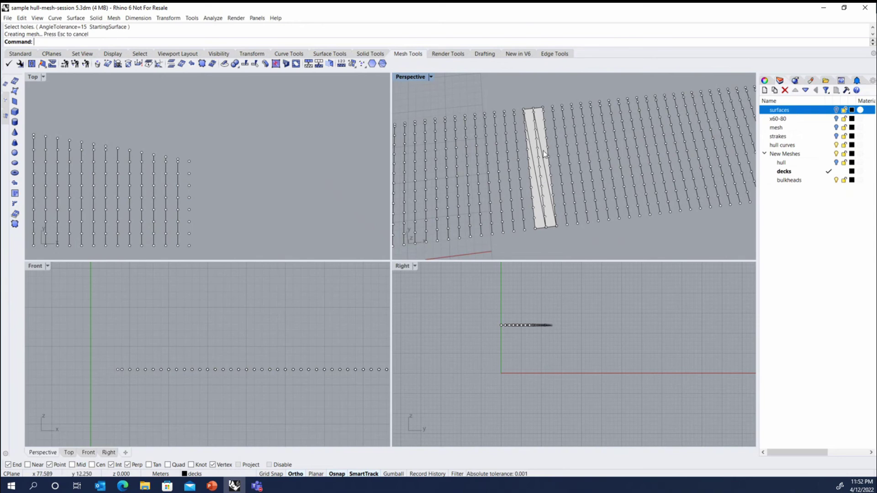
pyautogui.click(541, 137)
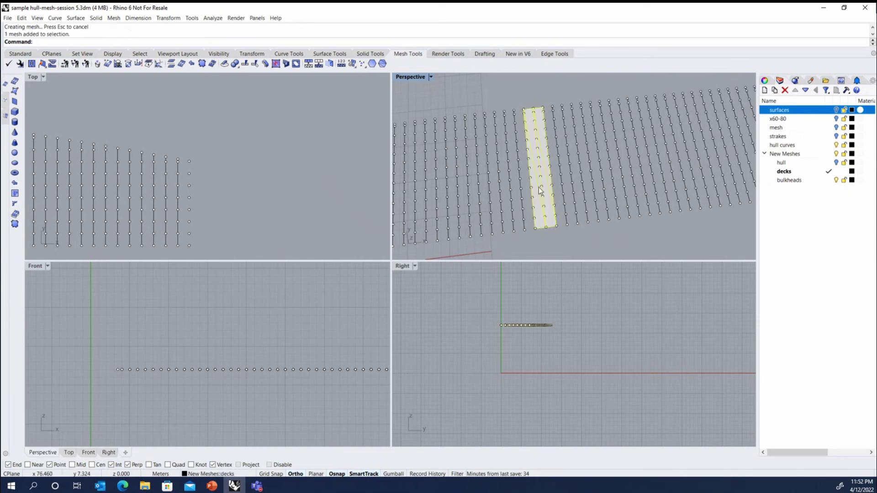
pyautogui.press('Delete')
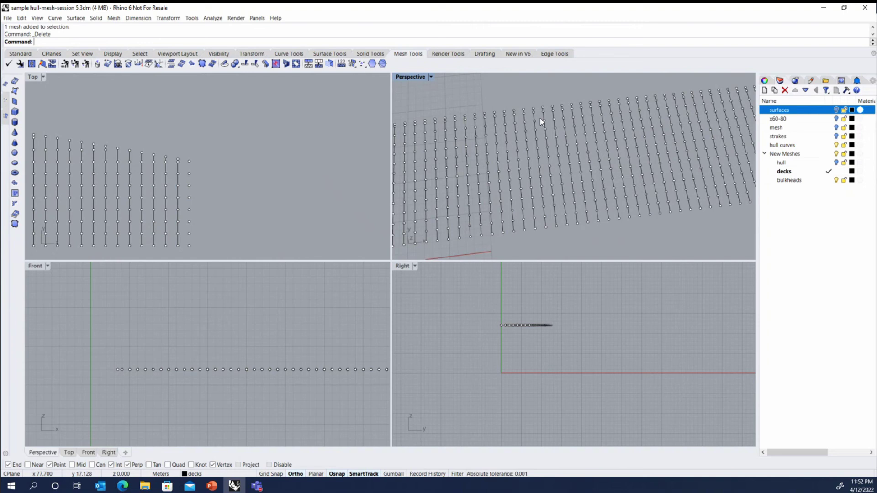
# - Select everything with Ctrl+A, then deselect the 155 curves so only the 1776 points stay selected
pyautogui.scroll(-8, 537, 129)
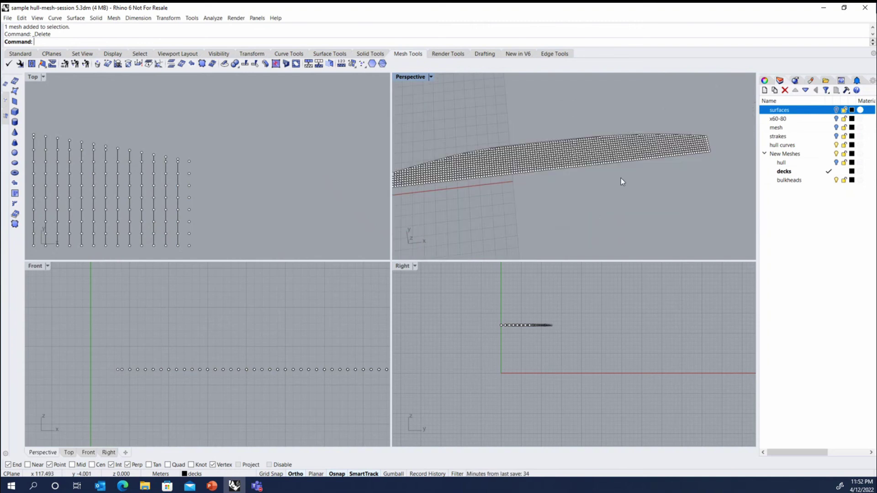
pyautogui.scroll(3, 462, 166)
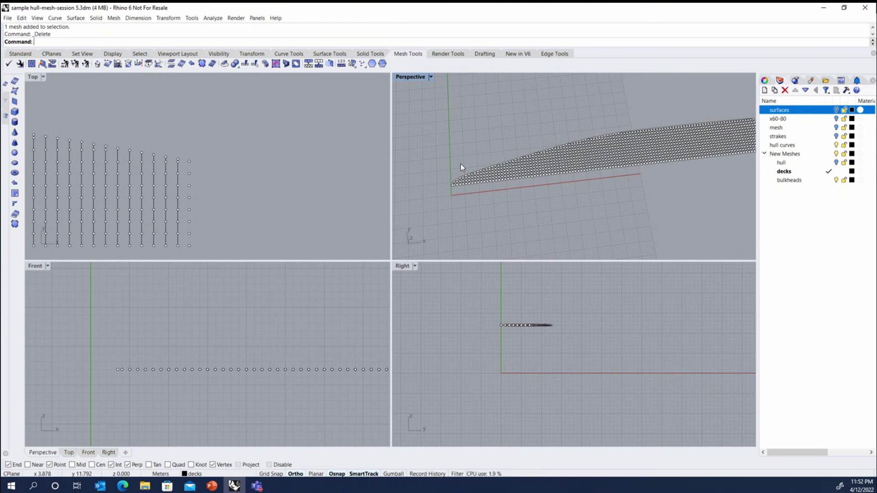
pyautogui.hotkey('ctrl', 'a')
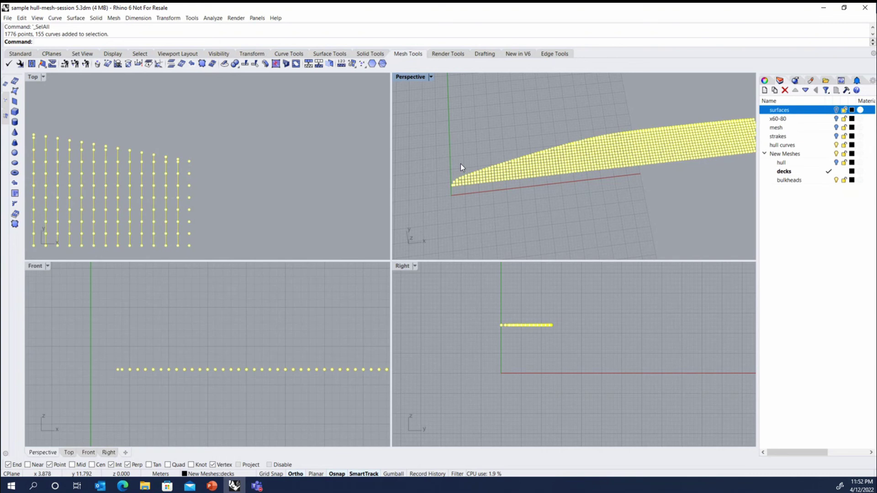
pyautogui.scroll(5, 509, 328)
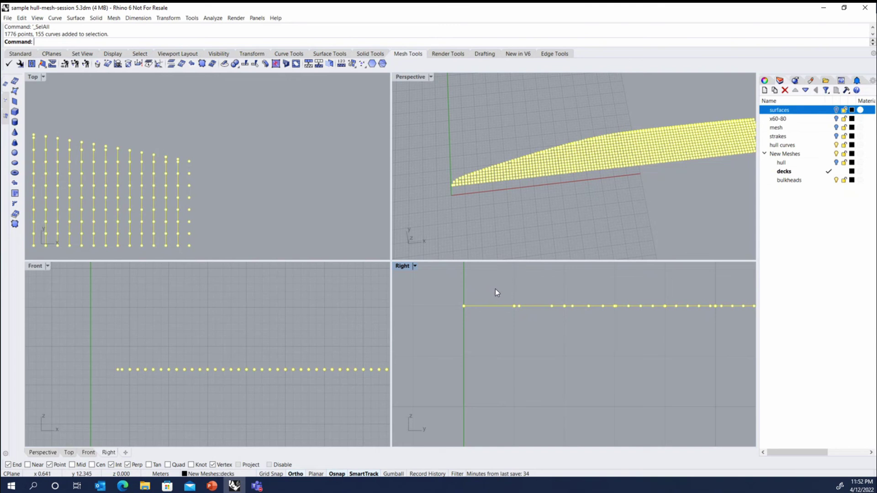
pyautogui.keyDown('ctrl'); pyautogui.moveTo(485, 321); pyautogui.dragTo(485, 322); pyautogui.keyUp('ctrl')
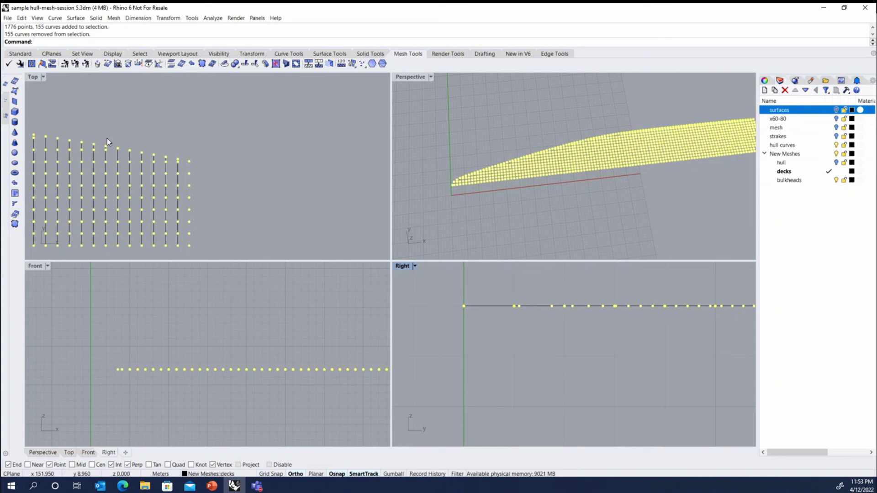
pyautogui.scroll(-3, 107, 138)
pyautogui.scroll(5, 67, 147)
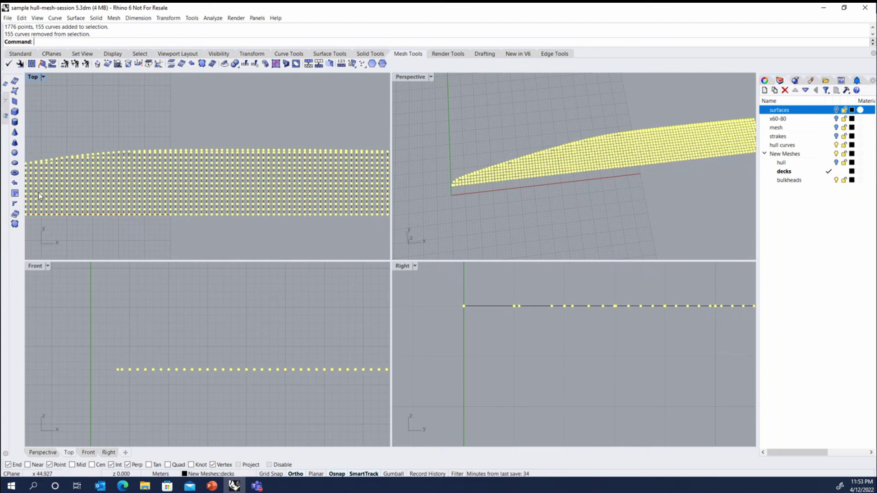
# - Build a Mesh Patch from the selected deck points and quadrangulate it into quad faces
pyautogui.click(14, 182)
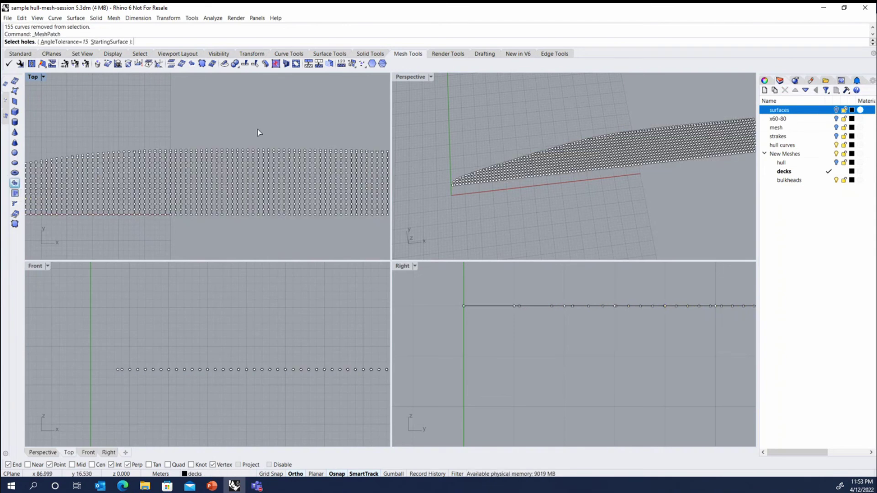
pyautogui.press('Return')
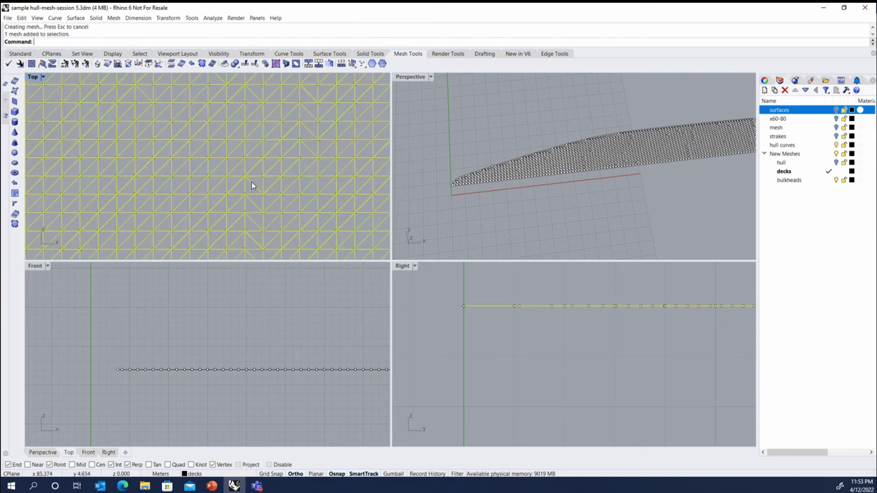
pyautogui.click(308, 64)
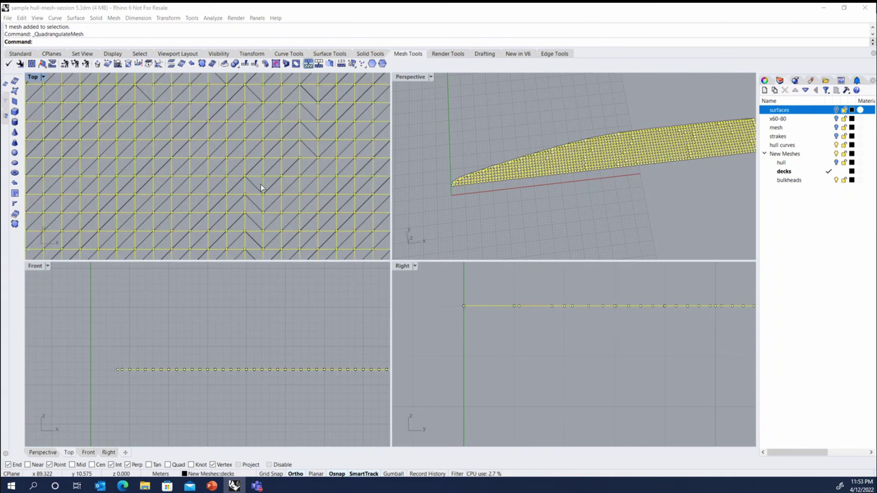
pyautogui.click(75, 172)
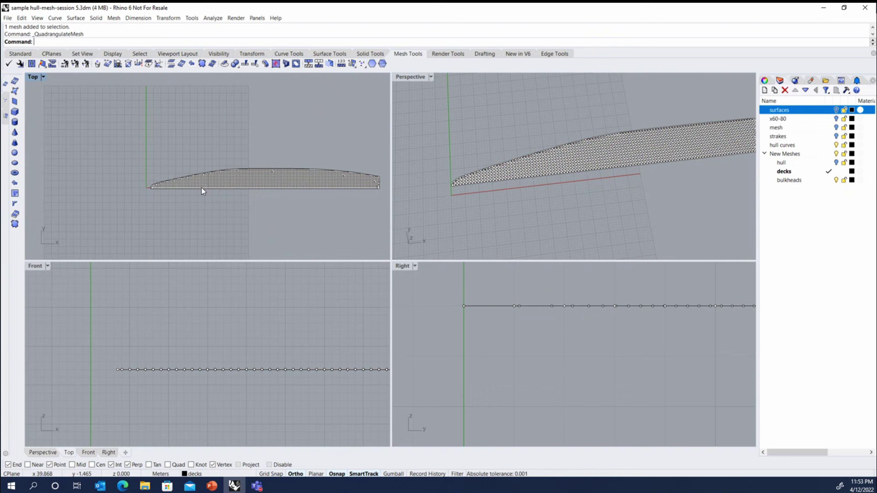
pyautogui.scroll(5, 202, 187)
pyautogui.scroll(-2, 278, 90)
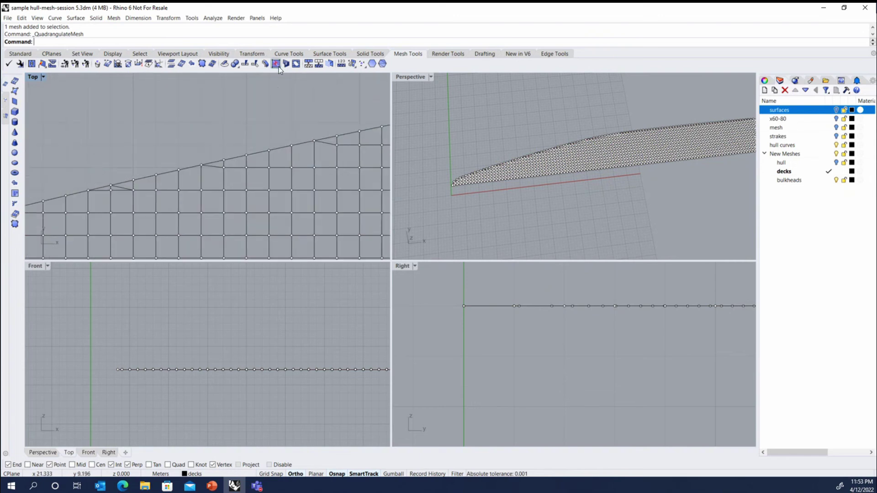
# - Start Merge2MeshFaces on the deck mesh
pyautogui.click(276, 63)
pyautogui.scroll(-2, 145, 189)
pyautogui.scroll(-2, 125, 196)
pyautogui.scroll(3, 107, 204)
pyautogui.scroll(-3, 102, 204)
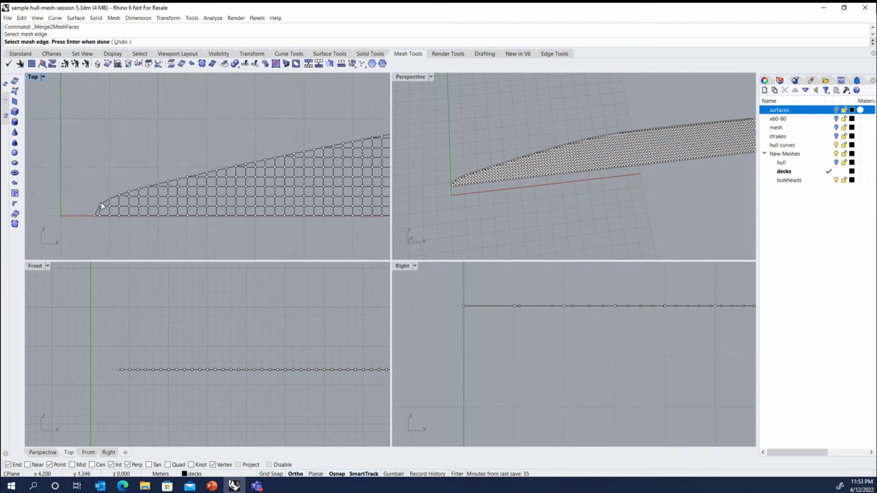
pyautogui.scroll(2, 302, 163)
pyautogui.scroll(-2, 94, 182)
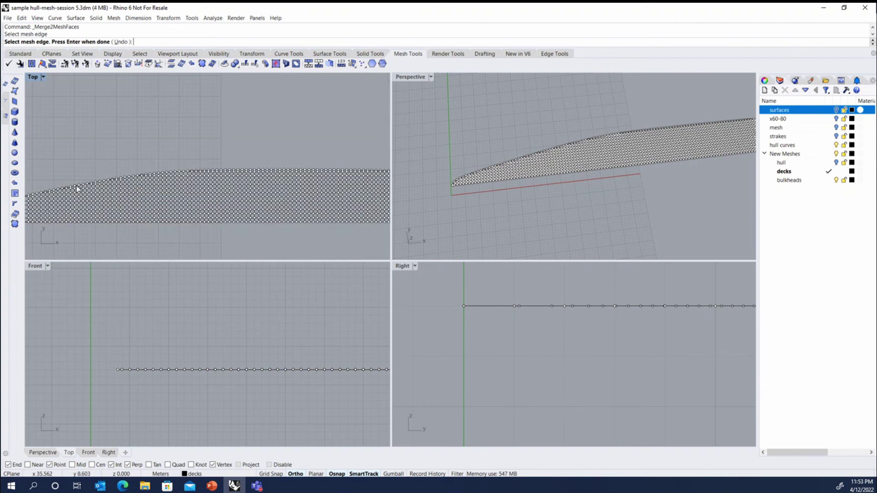
pyautogui.scroll(-2, 78, 190)
pyautogui.scroll(3, 317, 192)
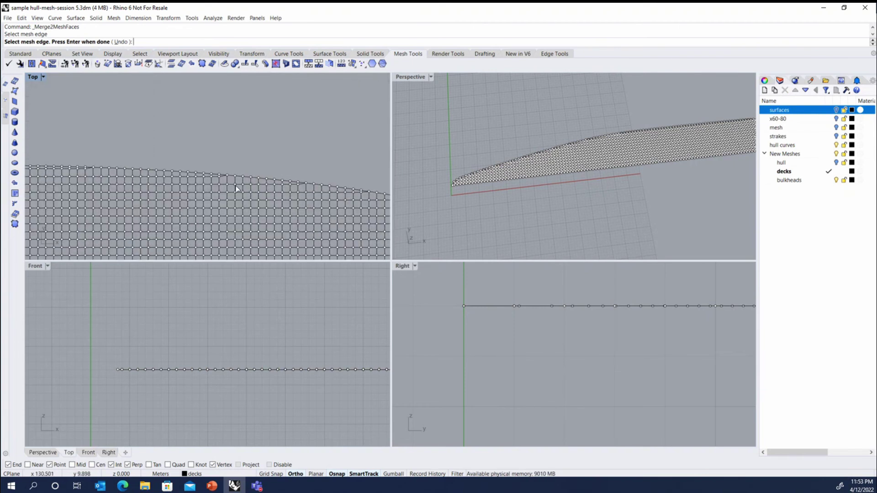
pyautogui.scroll(-1, 355, 194)
pyautogui.scroll(2, 356, 204)
pyautogui.scroll(-1, 357, 240)
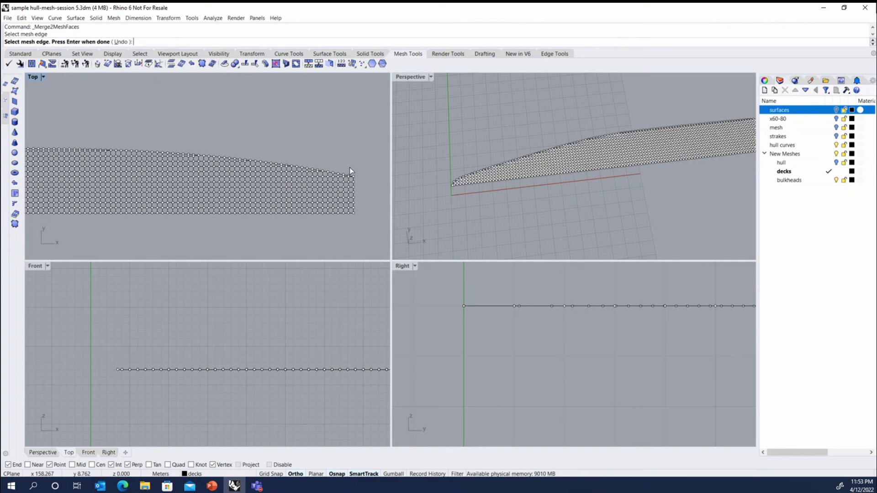
# - Finish the face merge, then select and delete all 155 contour curves with SelCrv
pyautogui.press('Return')
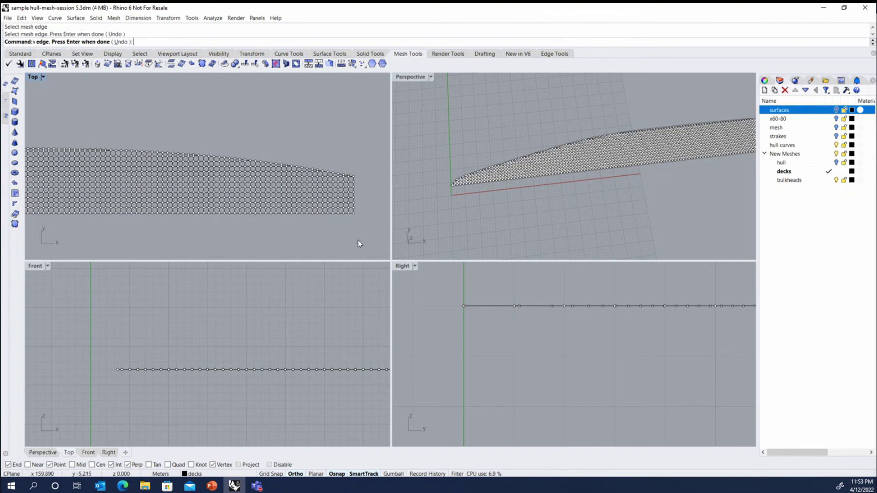
pyautogui.write('Sel')
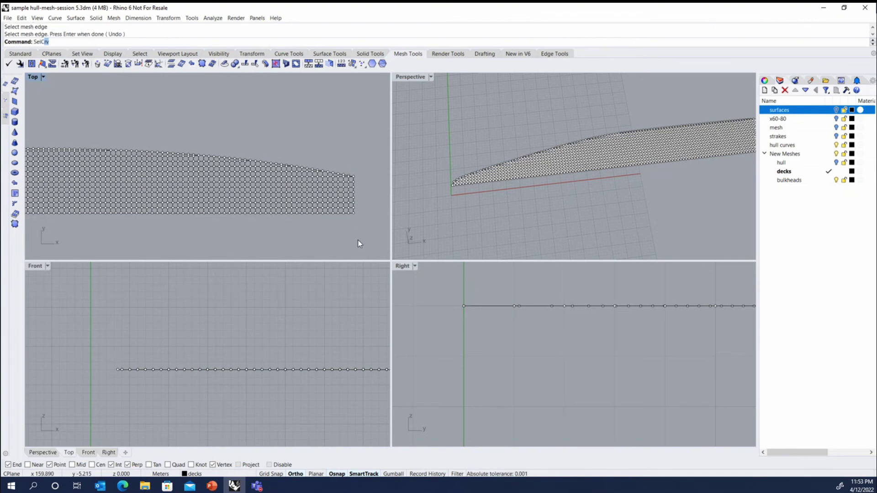
pyautogui.write('Crv')
pyautogui.press('Return')
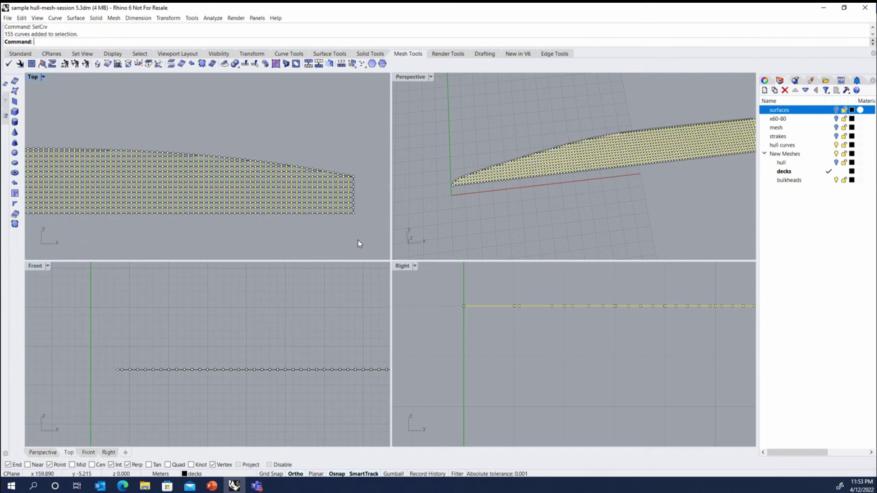
pyautogui.press('Delete')
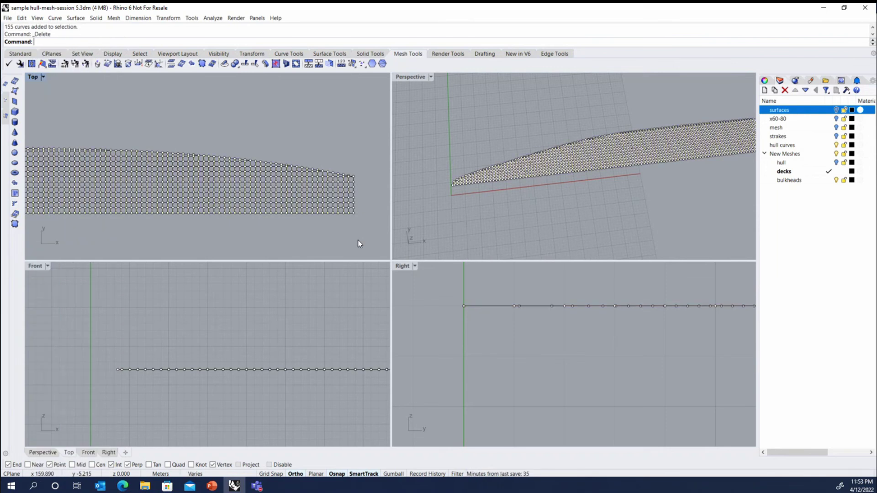
# - Select all 1776 grid points with SelPts and delete them
pyautogui.write('SelPu')
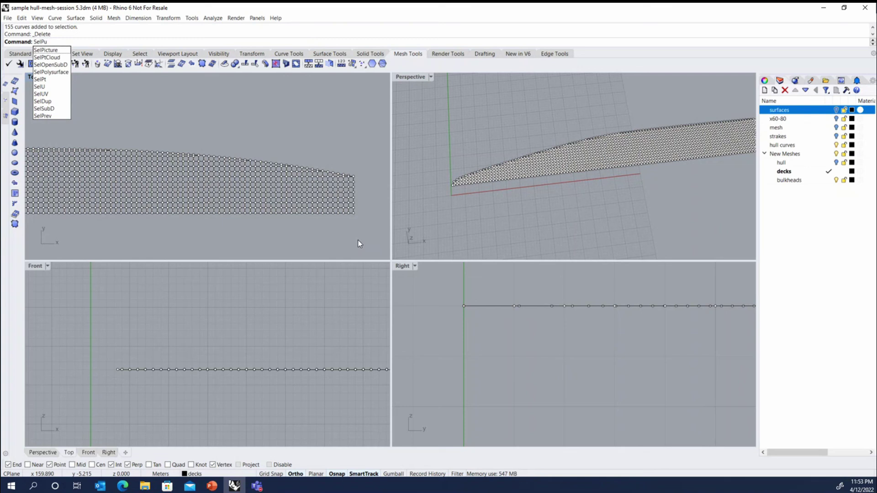
pyautogui.press('BackSpace')
pyautogui.write('ts')
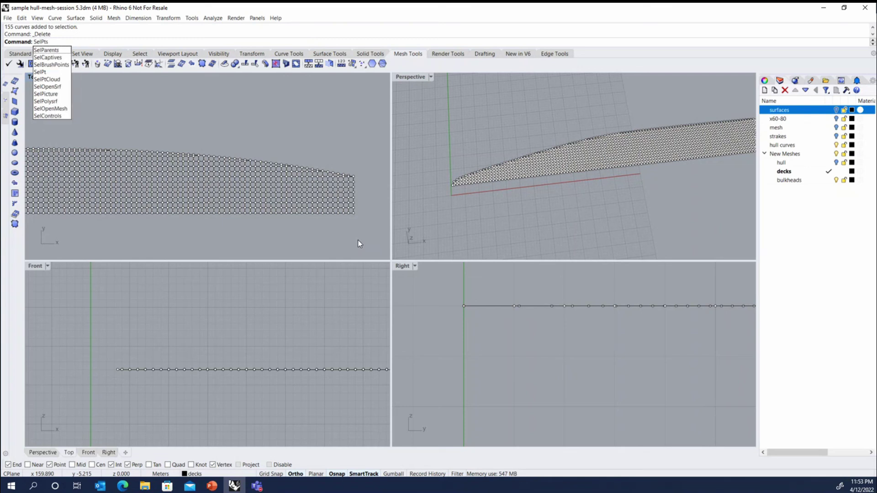
pyautogui.press('Return')
pyautogui.press('Delete')
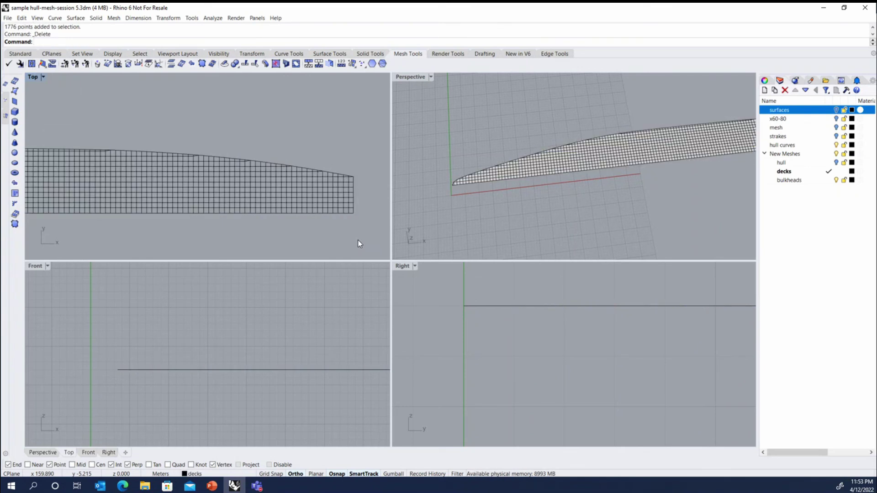